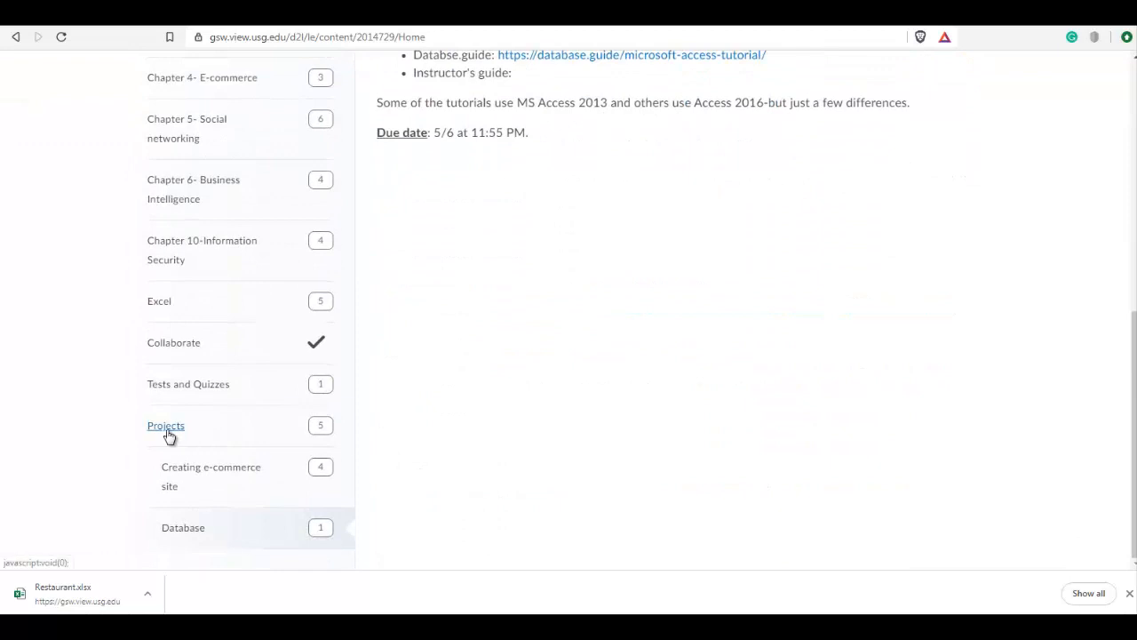
Open the Database project in the course content and review the MS Access assignment's instructions, attachments and tutorial links
{"action": "left_click", "coordinate": [186, 529]}
{"action": "scroll", "coordinate": [640, 460], "scroll_direction": "up", "scroll_amount": 4}
{"action": "scroll", "coordinate": [641, 460], "scroll_direction": "down", "scroll_amount": 4}
{"action": "scroll", "coordinate": [640, 460], "scroll_direction": "up", "scroll_amount": 5}
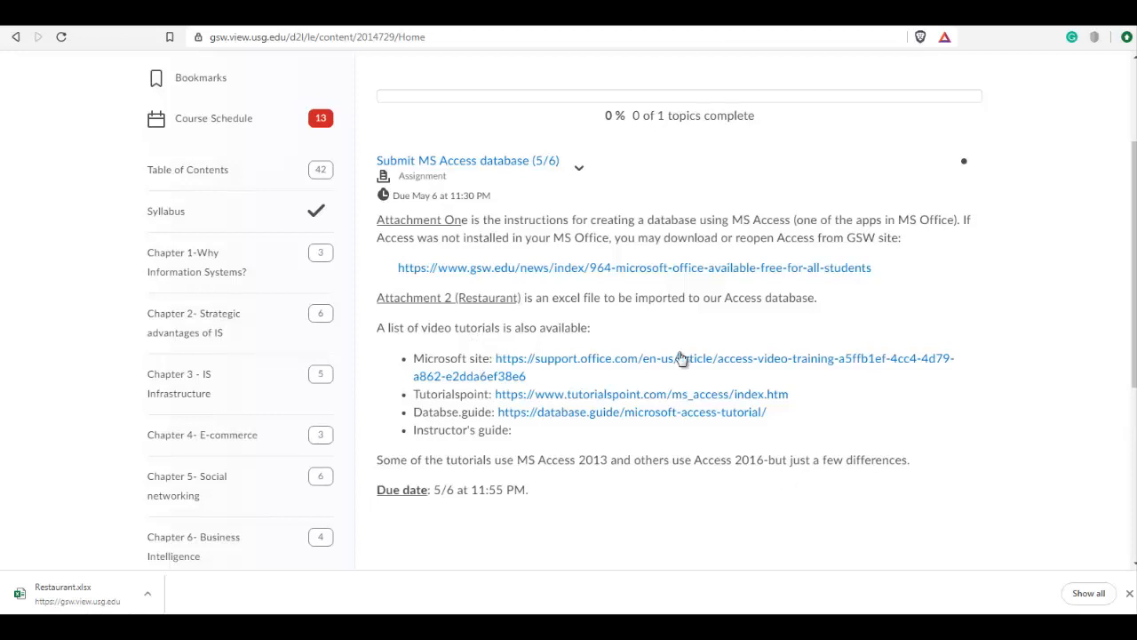
{"action": "scroll", "coordinate": [1100, 499], "scroll_direction": "up", "scroll_amount": 3}
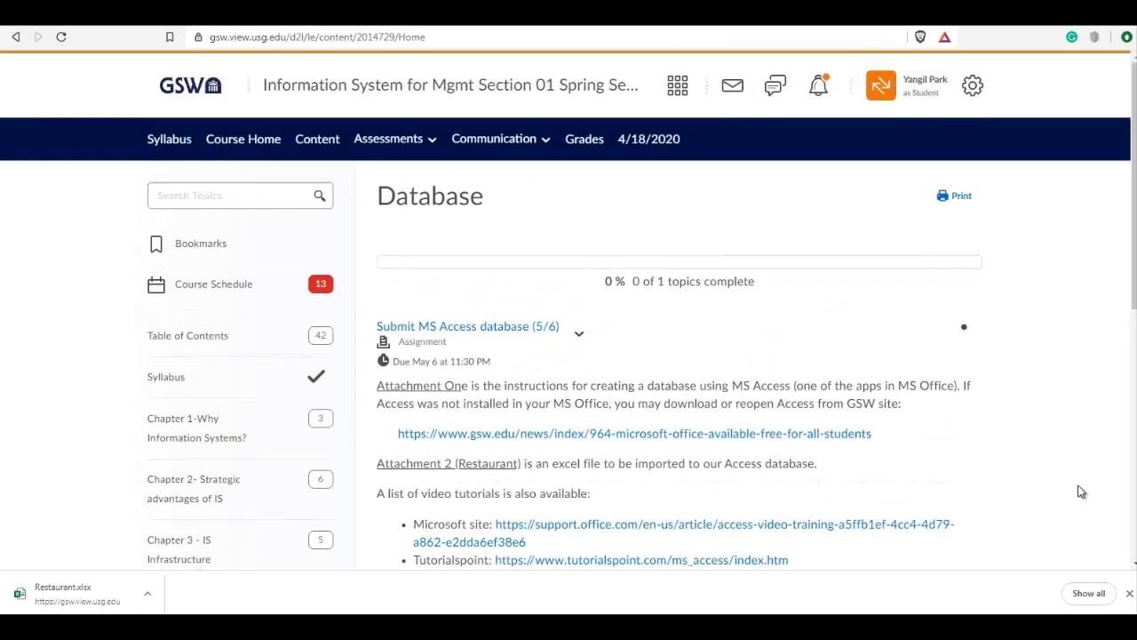
{"action": "scroll", "coordinate": [1051, 486], "scroll_direction": "down", "scroll_amount": 1}
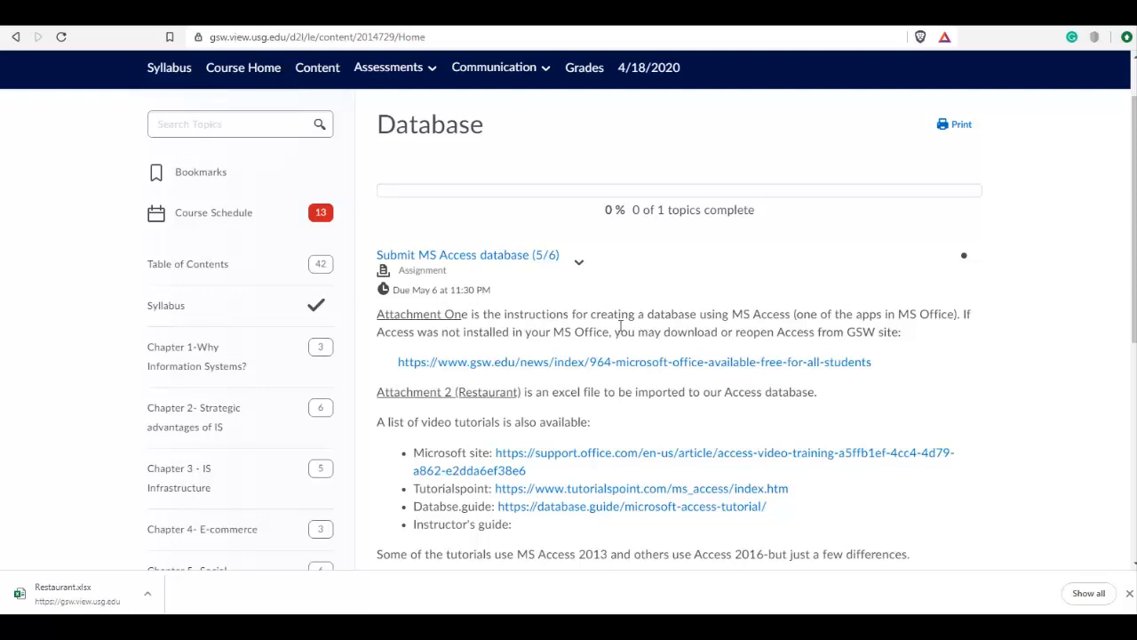
Switch to Access and create a blank database named RestaurantPark.accdb in the Documents folder
{"action": "left_click", "coordinate": [421, 626]}
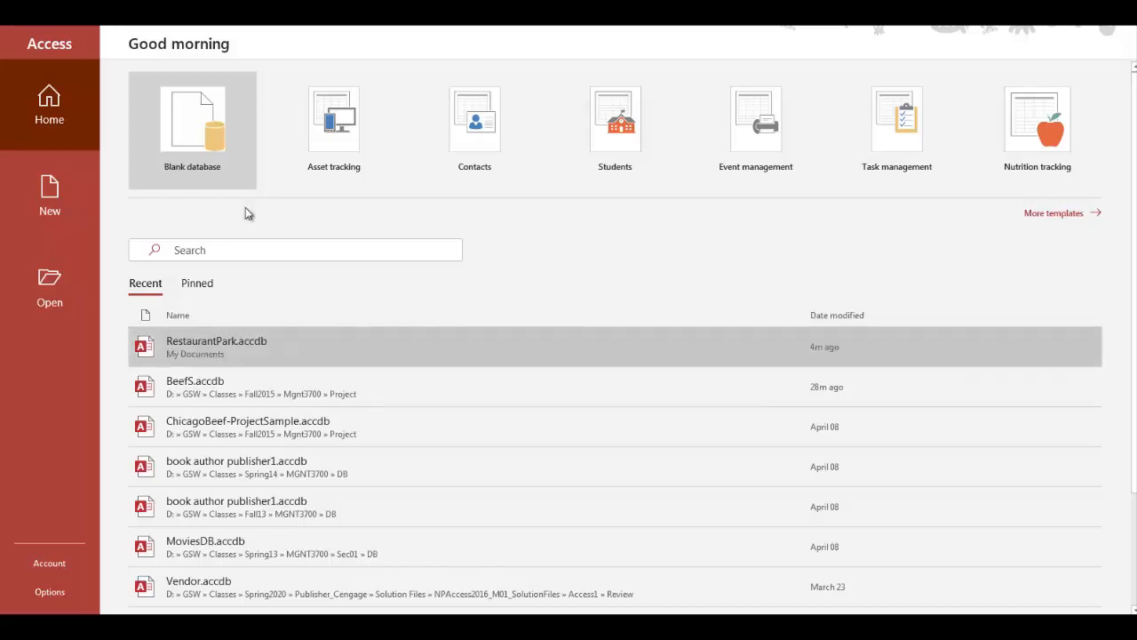
{"action": "left_click", "coordinate": [196, 134]}
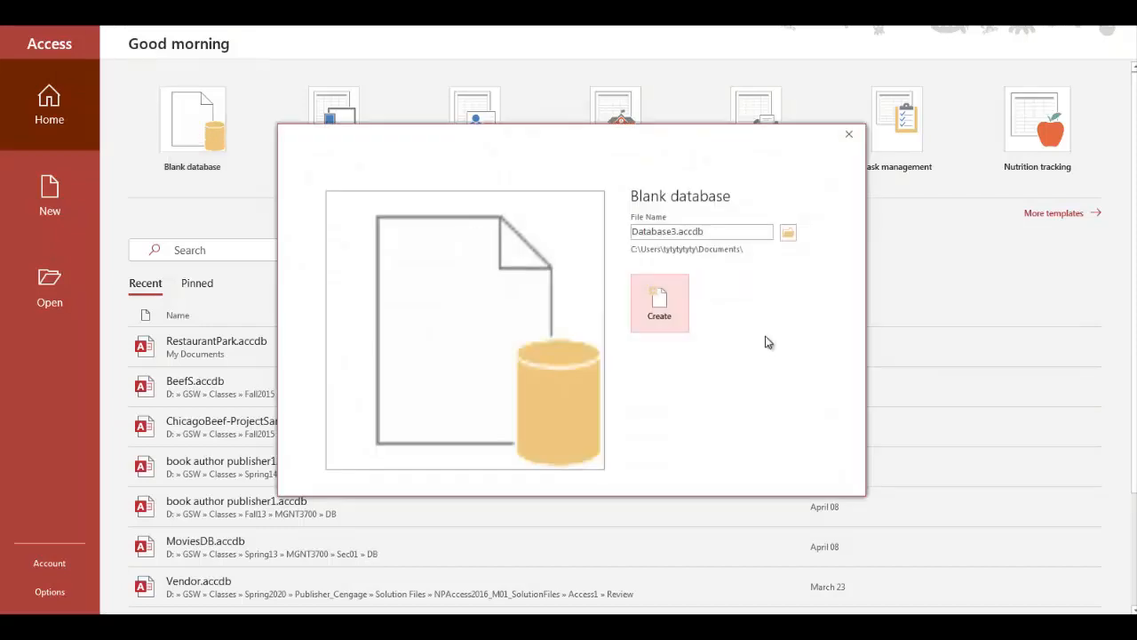
{"action": "left_click", "coordinate": [725, 233]}
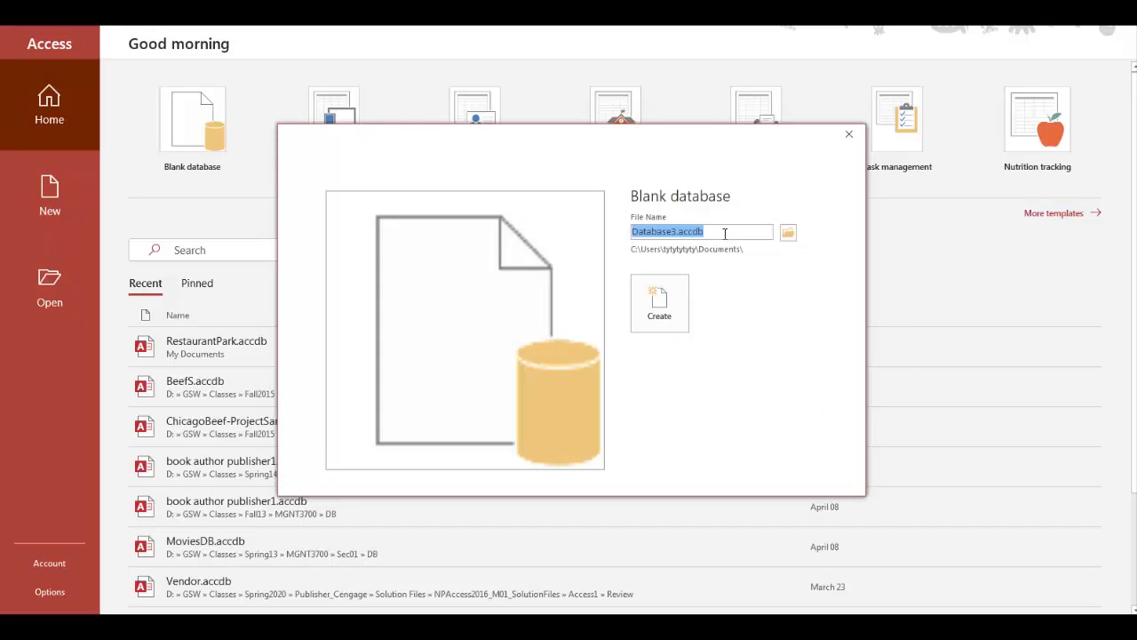
{"action": "type", "text": "Re"}
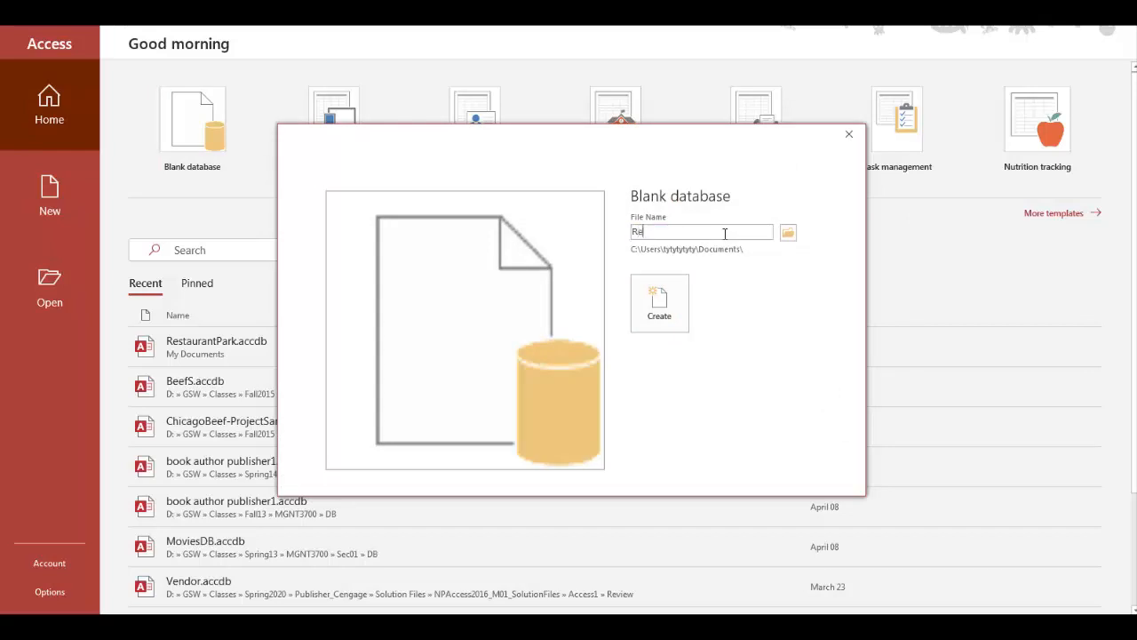
{"action": "type", "text": "staurantPark"}
{"action": "left_click", "coordinate": [788, 233]}
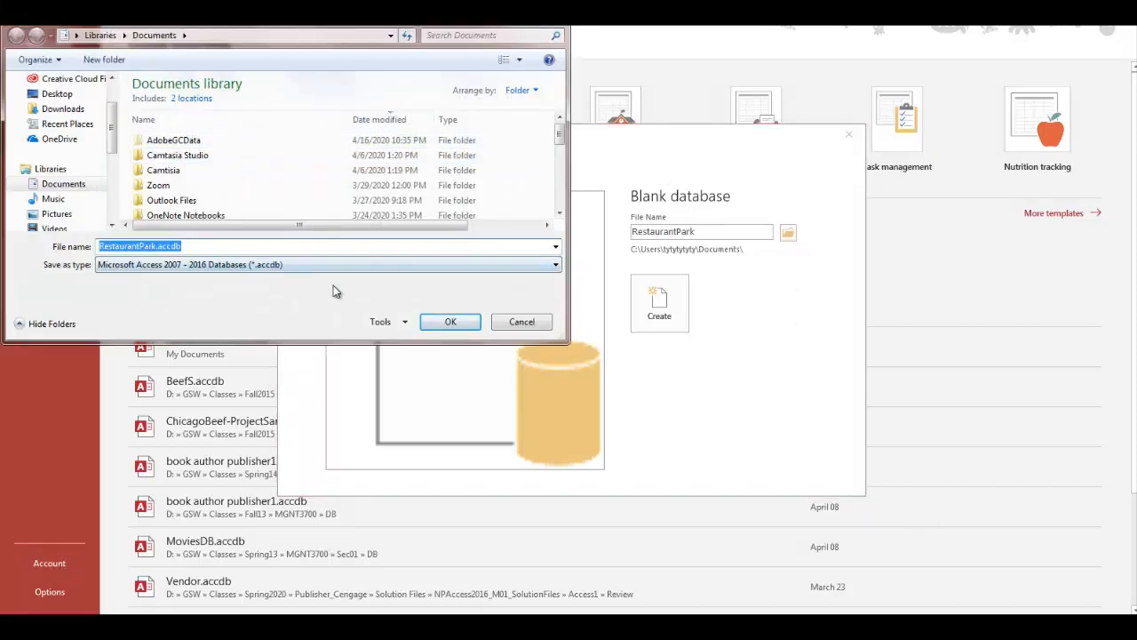
{"action": "left_click", "coordinate": [452, 322]}
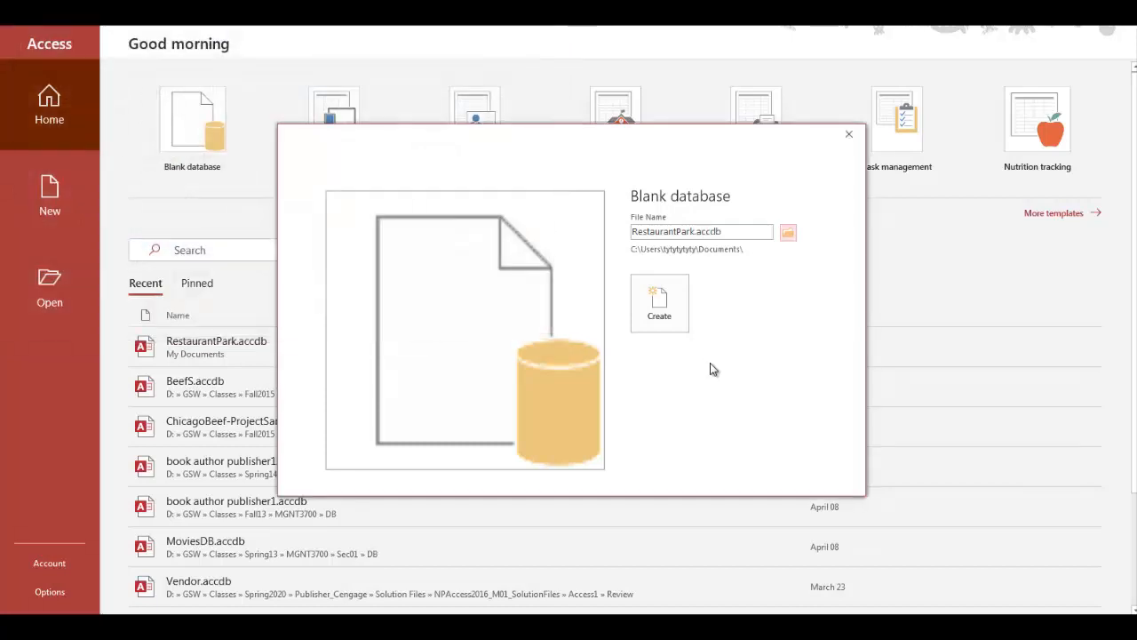
{"action": "left_click", "coordinate": [659, 318]}
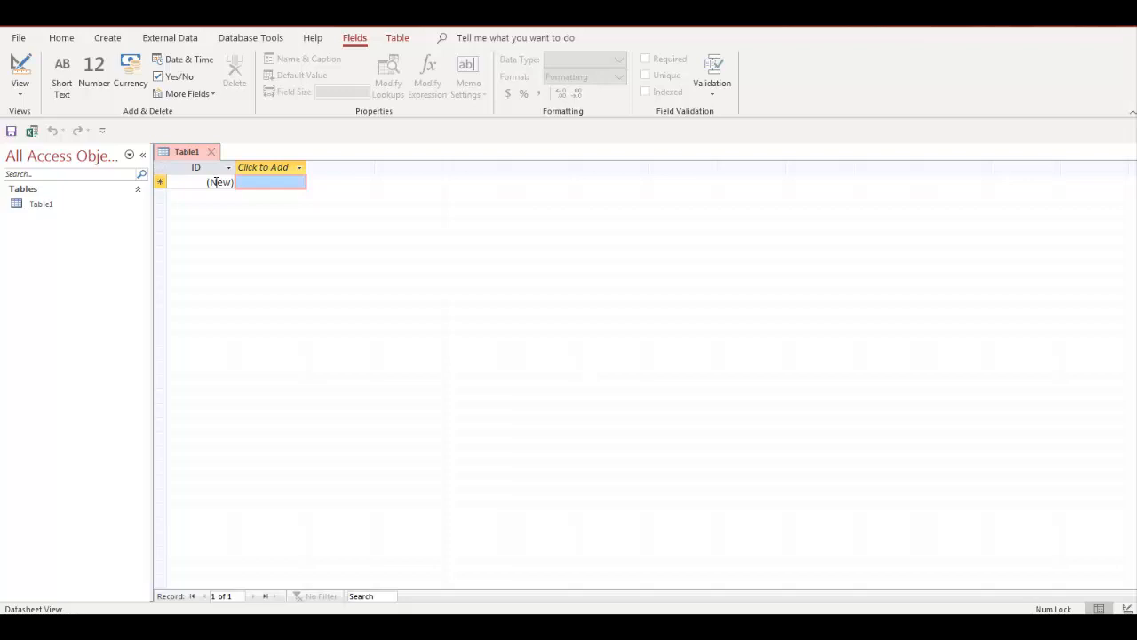
Start importing external data from an Excel file and open the file browser for the source spreadsheet
{"action": "left_click", "coordinate": [166, 41]}
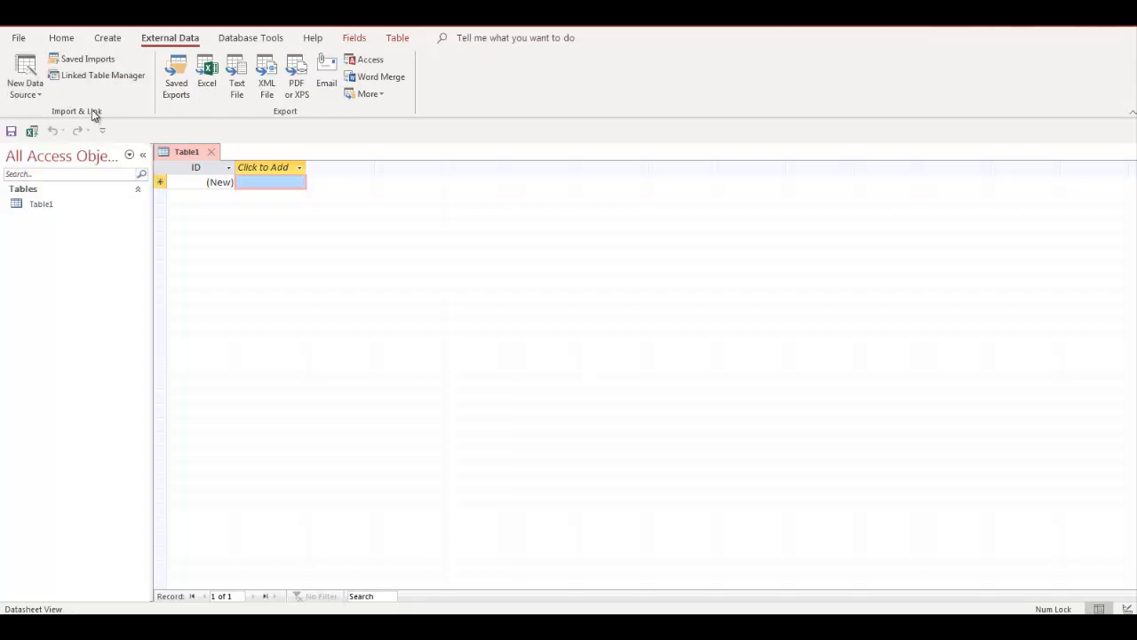
{"action": "left_click", "coordinate": [33, 95]}
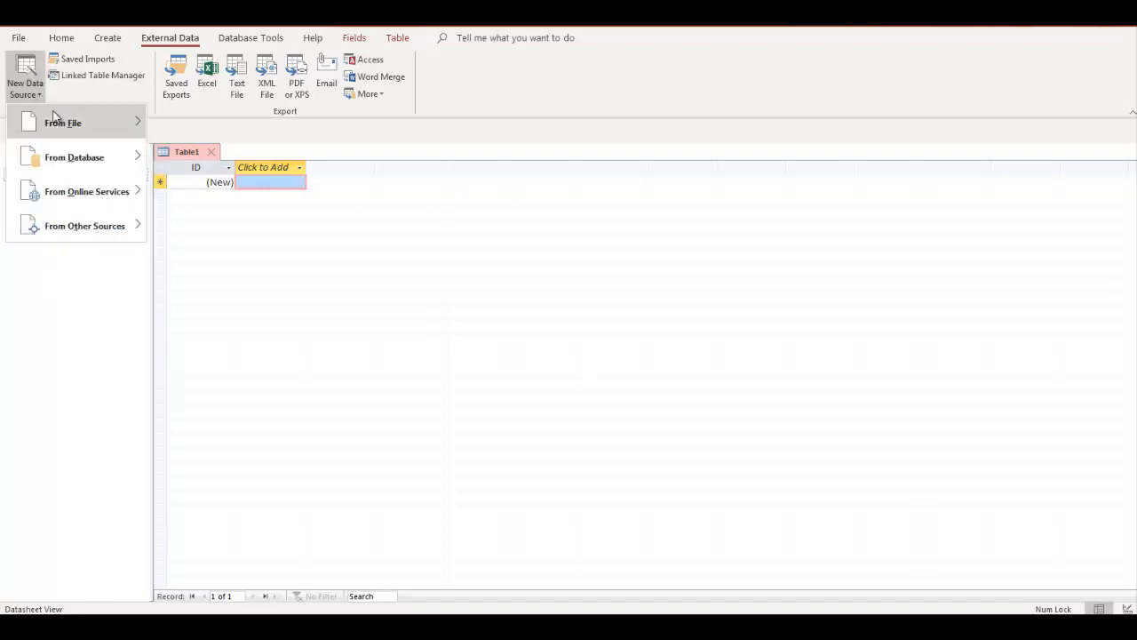
{"action": "mouse_move", "coordinate": [52, 124]}
{"action": "left_click", "coordinate": [114, 106]}
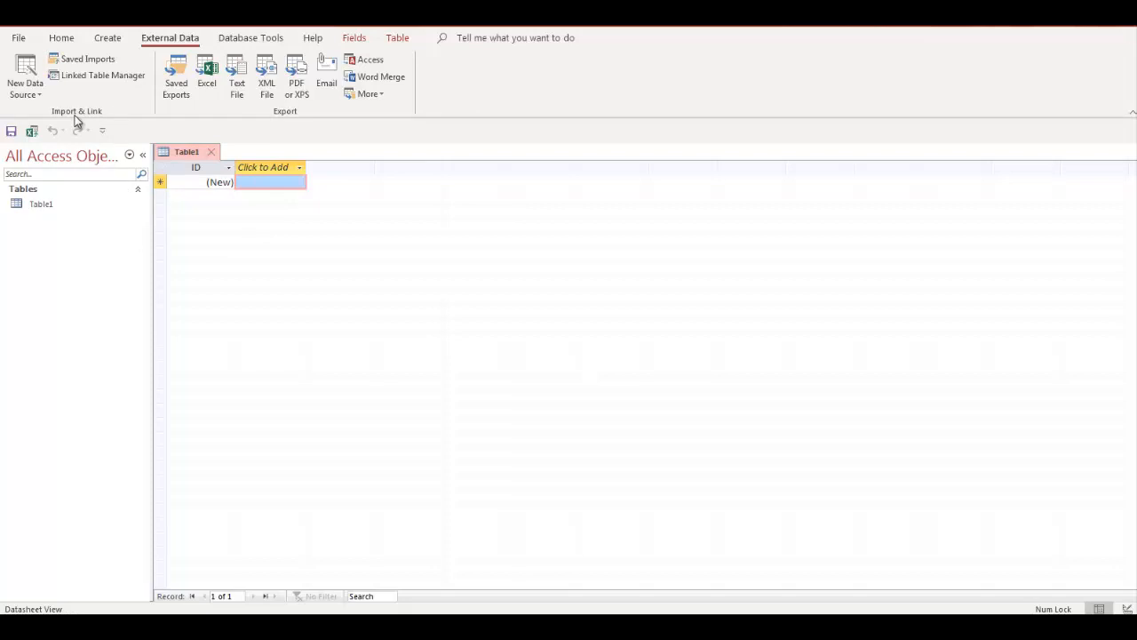
{"action": "left_click", "coordinate": [29, 92]}
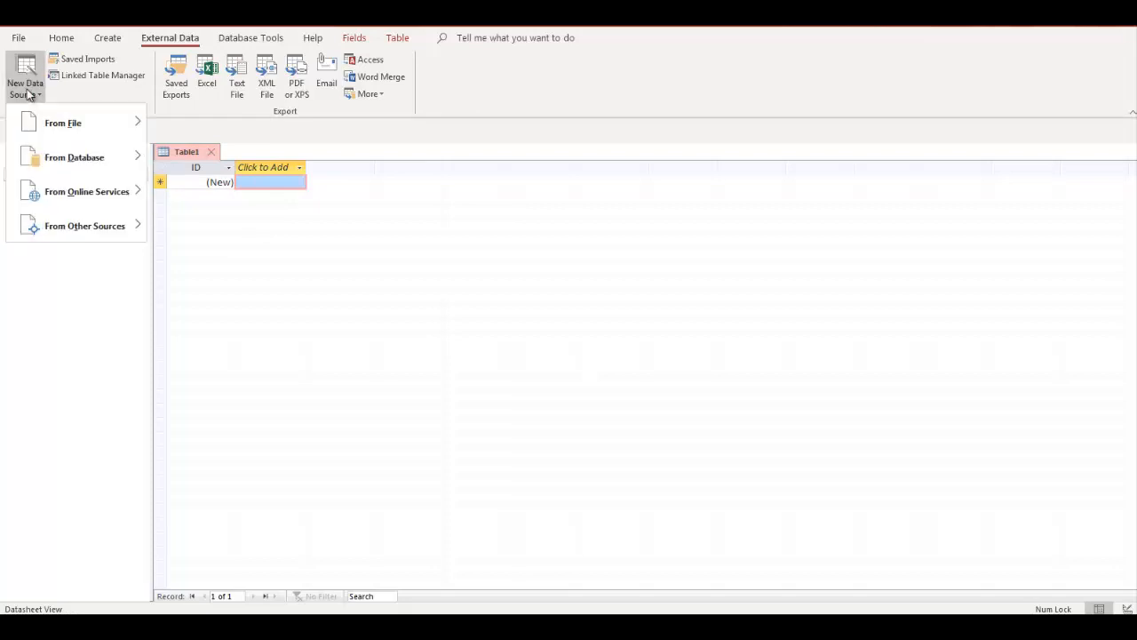
{"action": "mouse_move", "coordinate": [39, 139]}
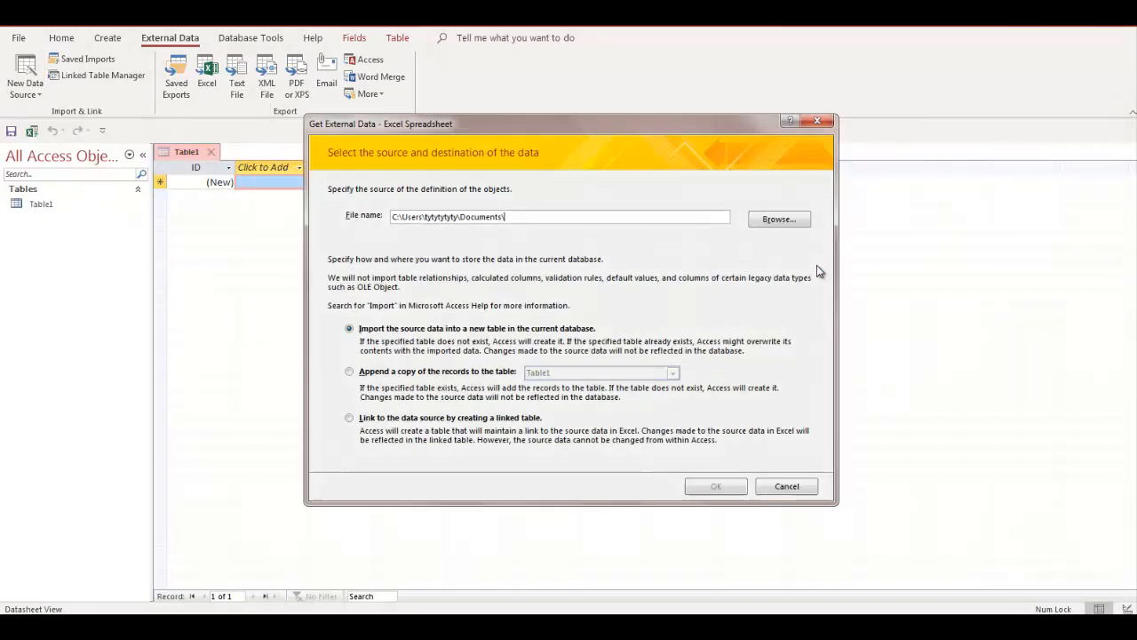
{"action": "left_click", "coordinate": [779, 219]}
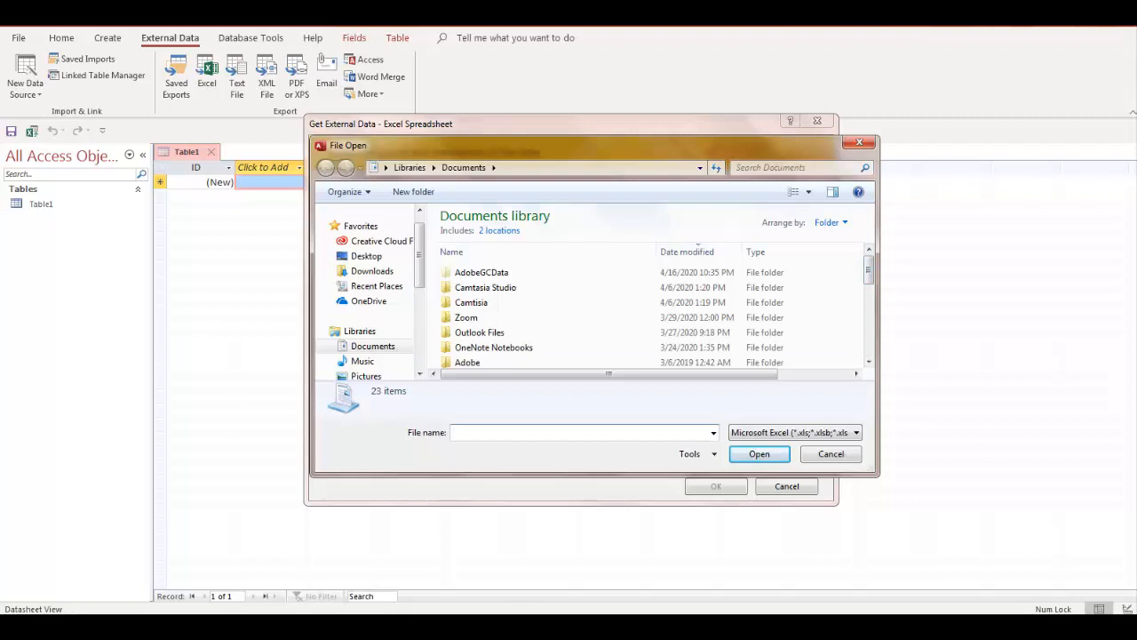
Switch to the course site in the browser and look through the Assignments page for the database assignment
{"action": "left_click", "coordinate": [207, 626]}
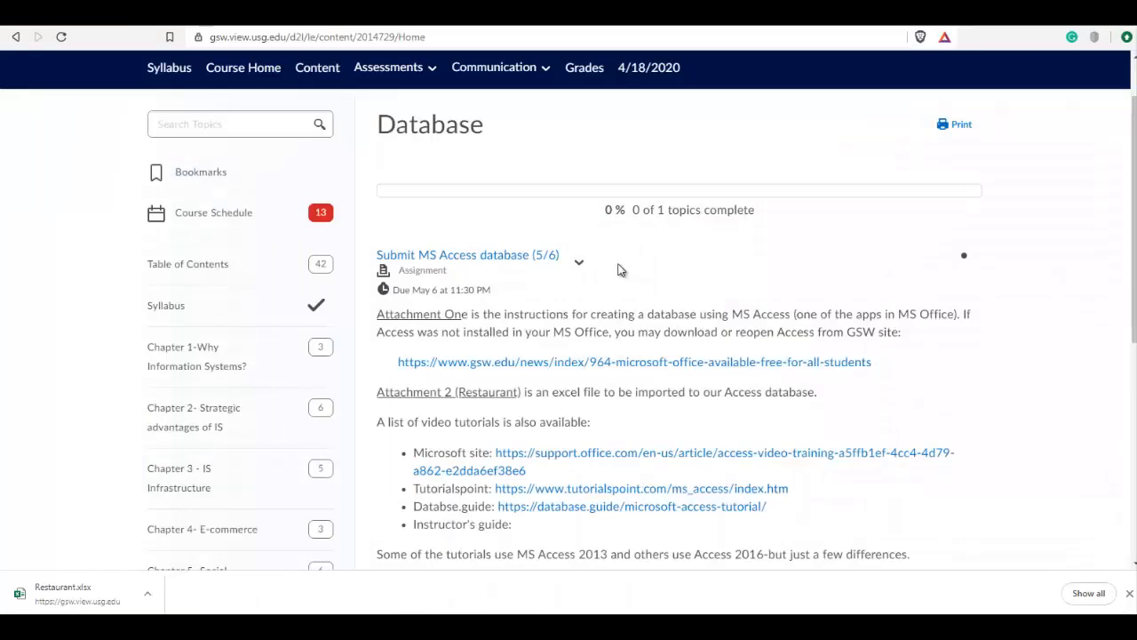
{"action": "scroll", "coordinate": [610, 462], "scroll_direction": "down", "scroll_amount": 2}
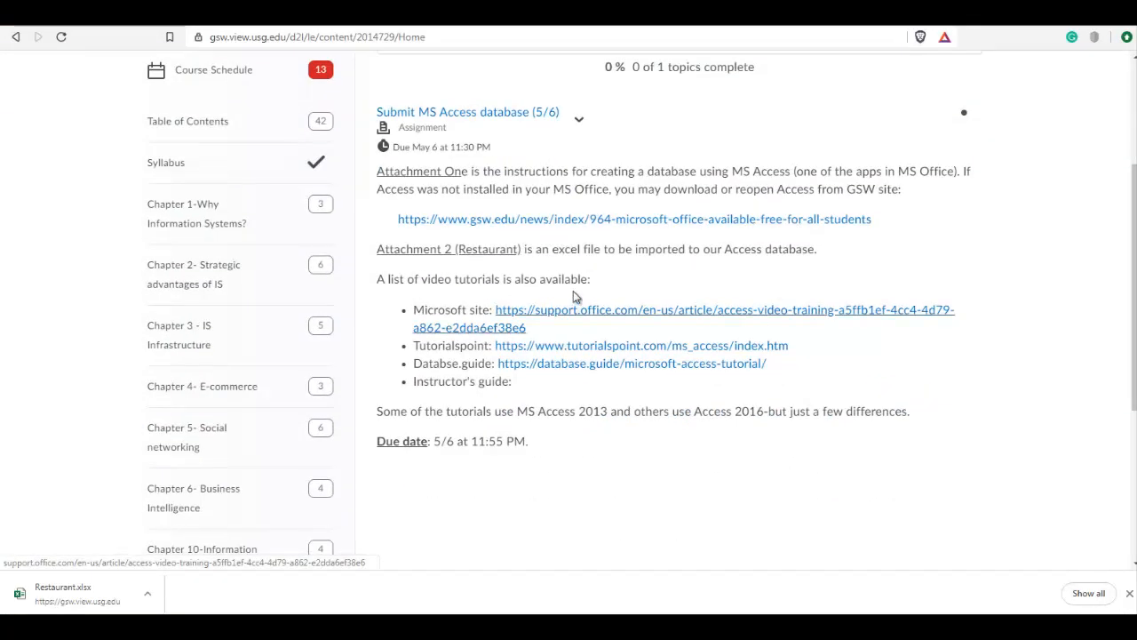
{"action": "scroll", "coordinate": [543, 458], "scroll_direction": "up", "scroll_amount": 3}
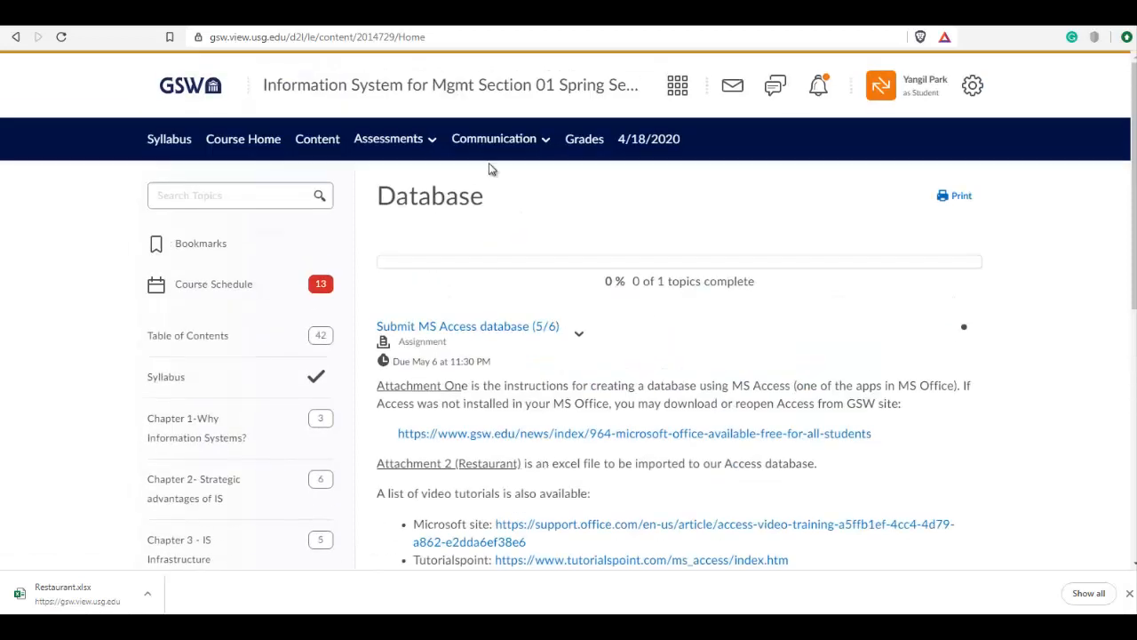
{"action": "left_click", "coordinate": [385, 148]}
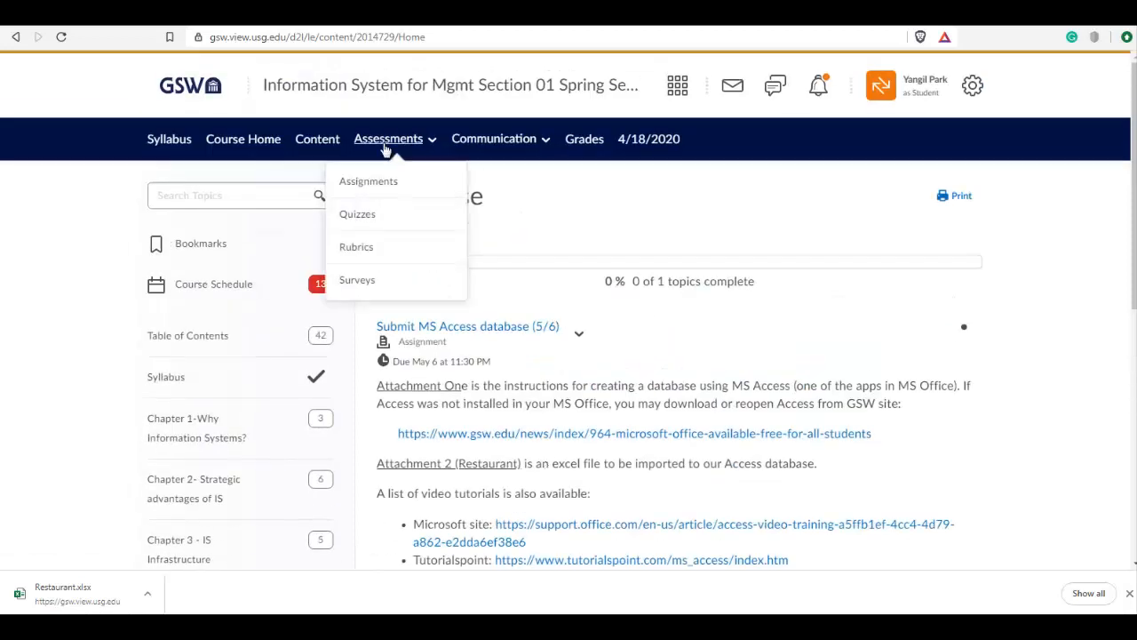
{"action": "left_click", "coordinate": [376, 195]}
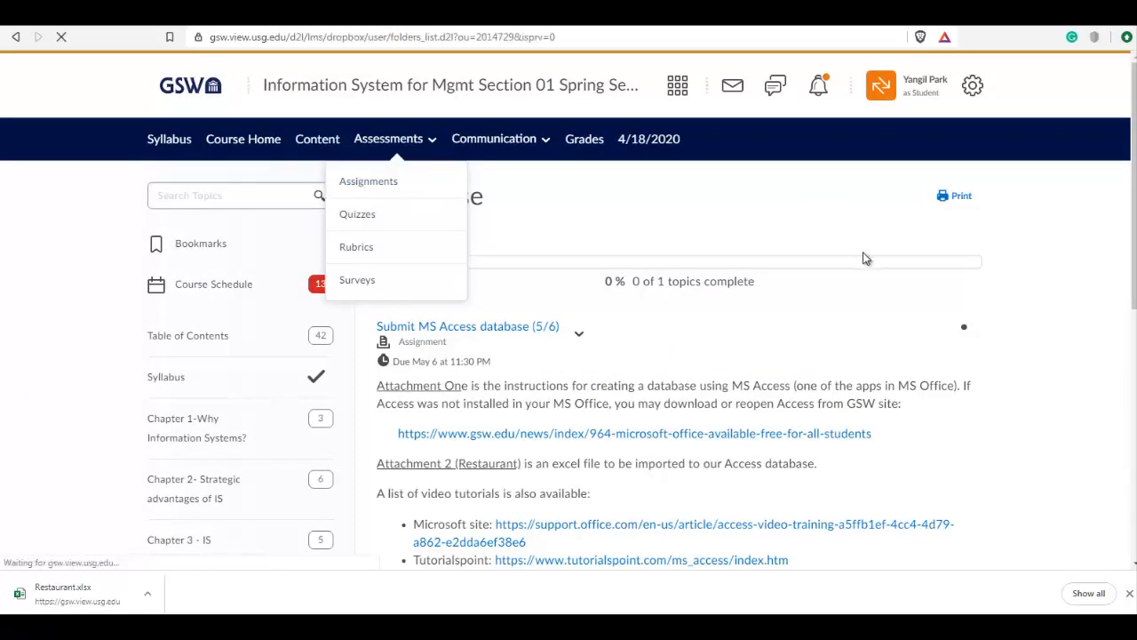
{"action": "left_click_drag", "start_coordinate": [1135, 160], "coordinate": [1135, 558]}
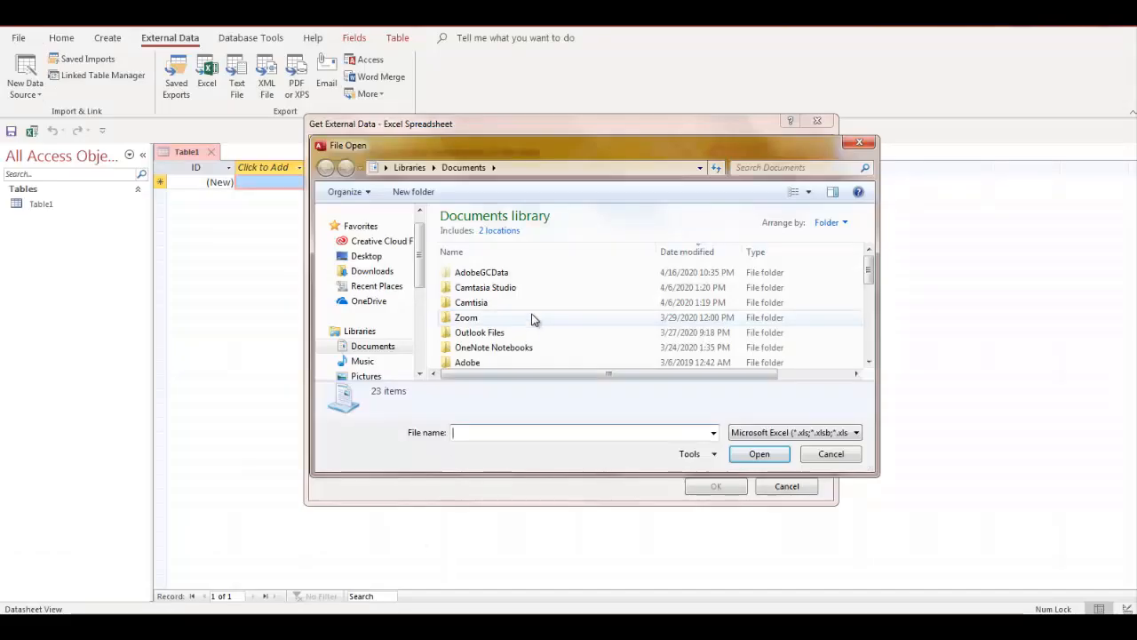
Choose Restaurant.xlsx from the Downloads folder as the source and import it into a new table in the current database
{"action": "left_click", "coordinate": [868, 363]}
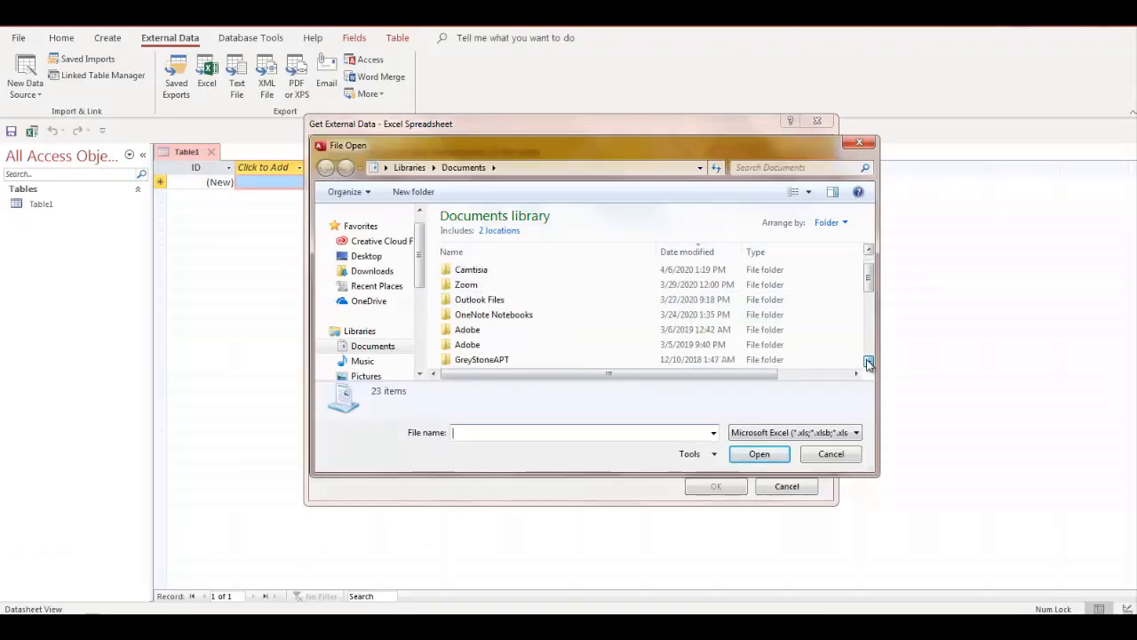
{"action": "left_click", "coordinate": [868, 363]}
{"action": "left_click", "coordinate": [868, 362]}
{"action": "left_click", "coordinate": [868, 362]}
{"action": "left_click", "coordinate": [868, 362]}
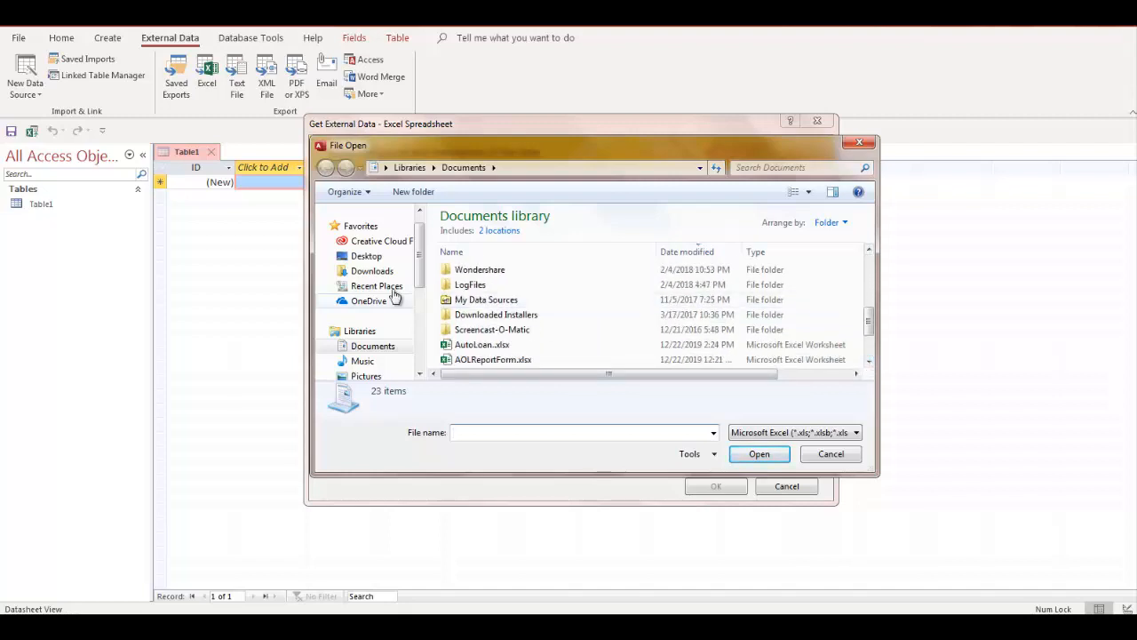
{"action": "left_click", "coordinate": [372, 274]}
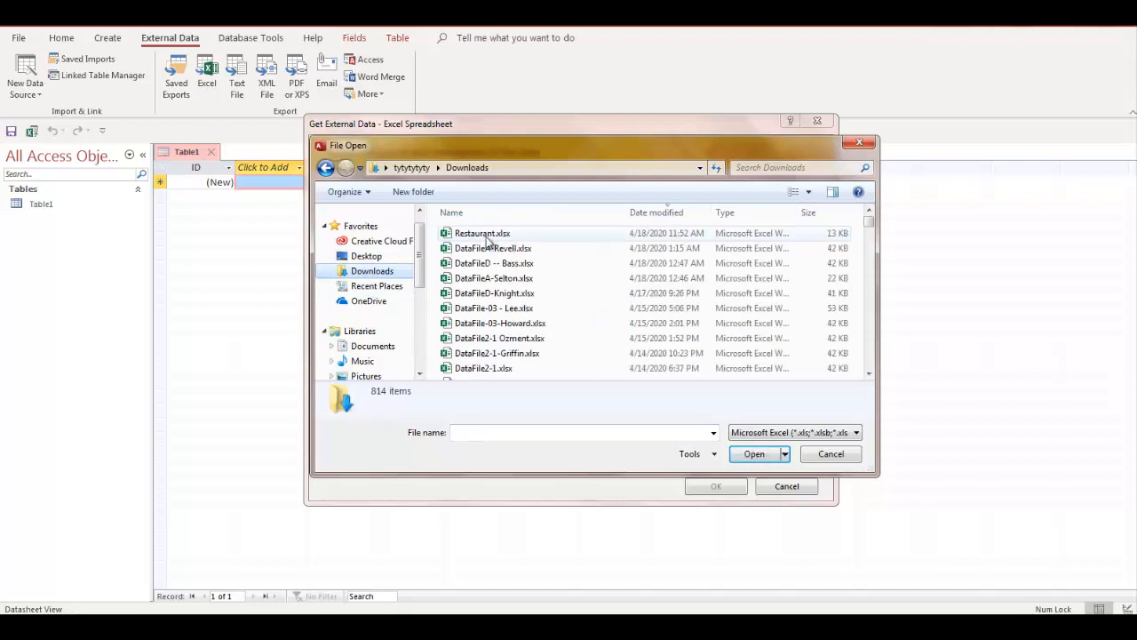
{"action": "left_click", "coordinate": [488, 235]}
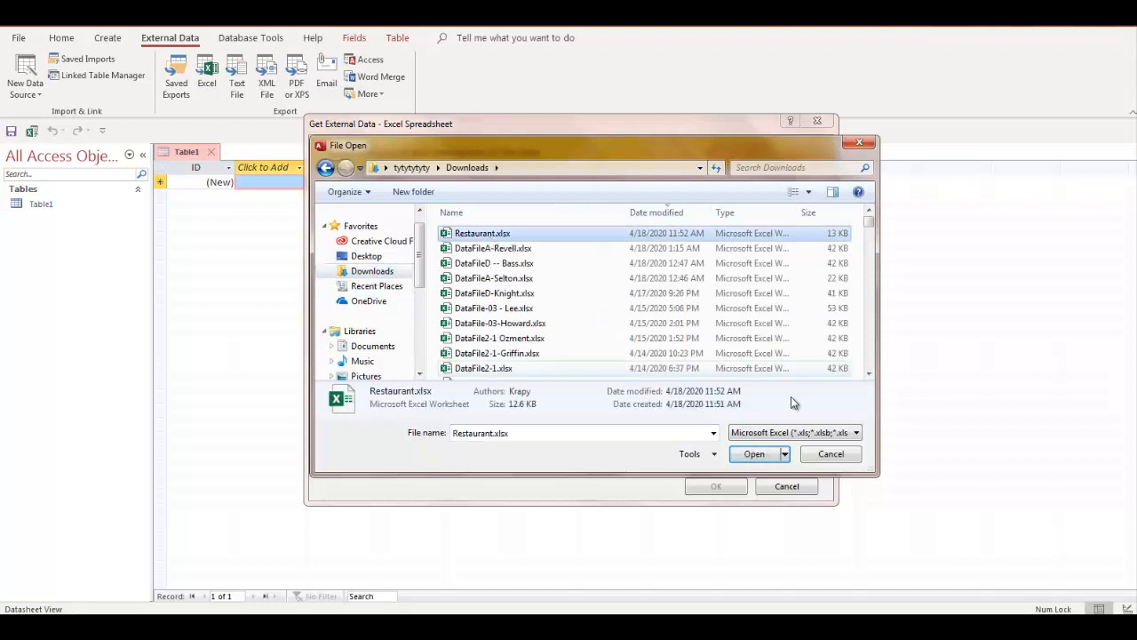
{"action": "left_click", "coordinate": [751, 458]}
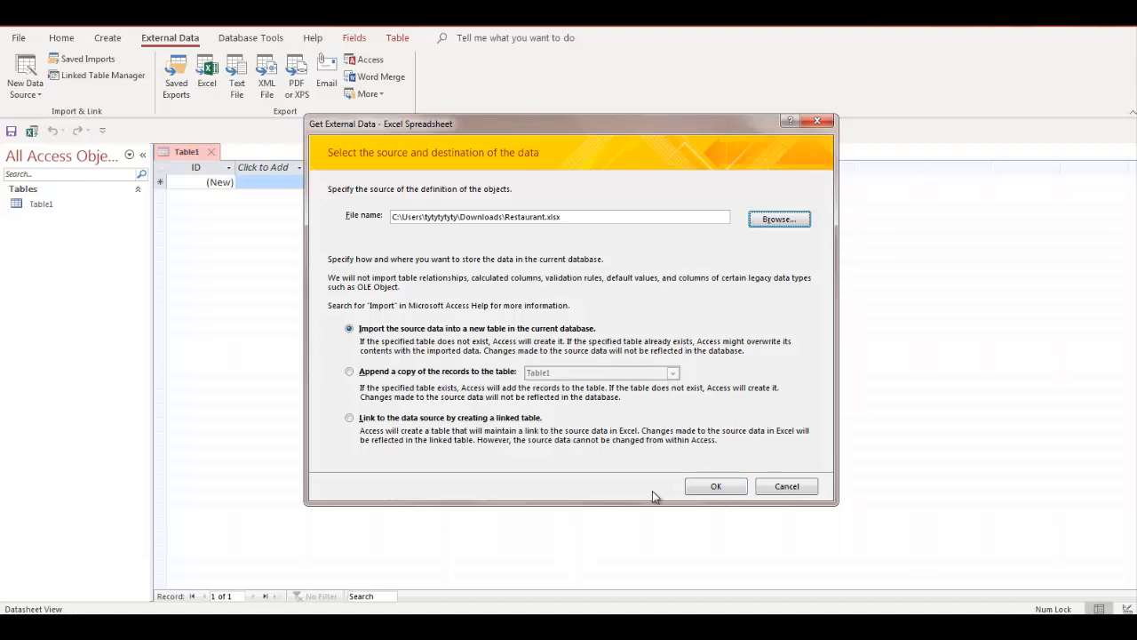
{"action": "left_click", "coordinate": [711, 485]}
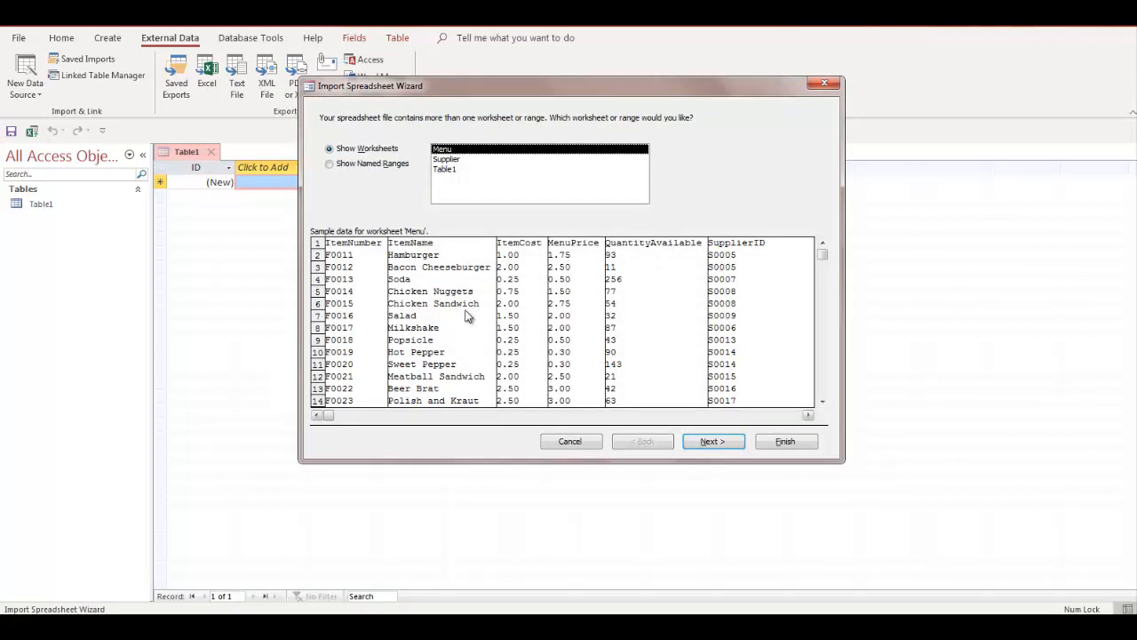
Preview the sample data of the Supplier and Table1 worksheets, and choose the Menu worksheet for the import
{"action": "left_click", "coordinate": [472, 159]}
{"action": "left_click", "coordinate": [471, 170]}
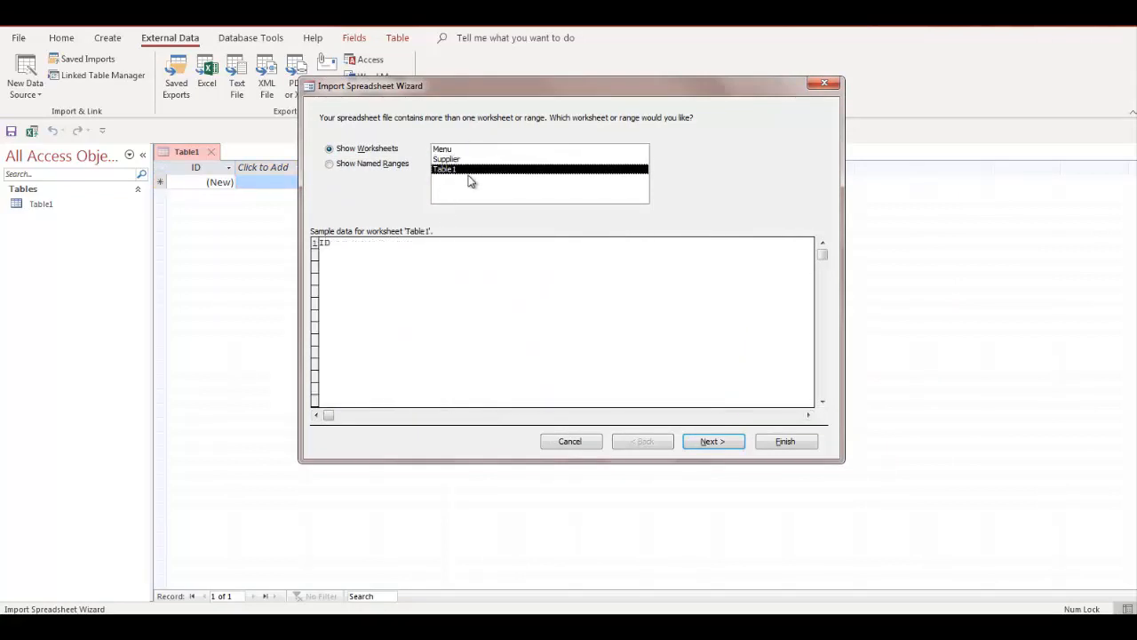
{"action": "left_click", "coordinate": [471, 151]}
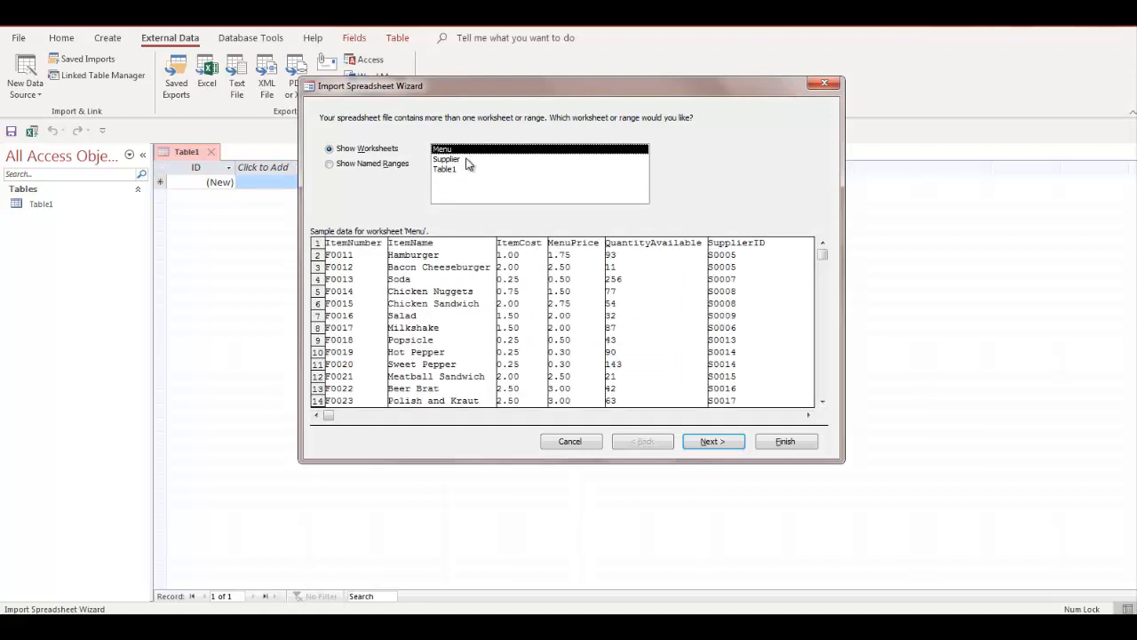
{"action": "left_click", "coordinate": [461, 170]}
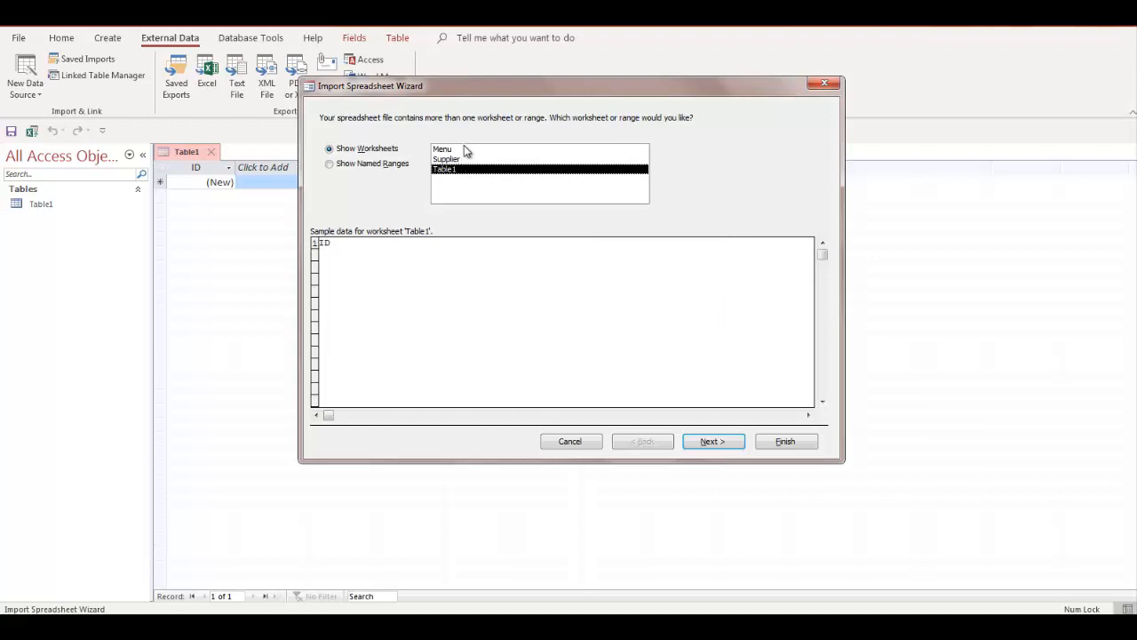
{"action": "left_click", "coordinate": [466, 151]}
{"action": "left_click", "coordinate": [464, 162]}
{"action": "left_click", "coordinate": [462, 152]}
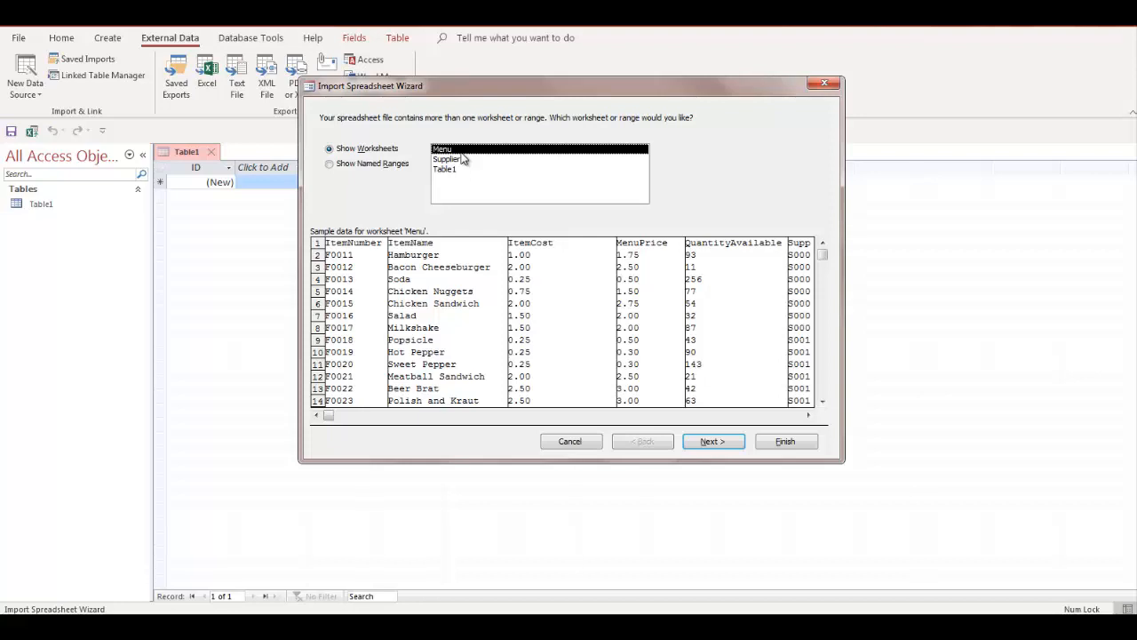
{"action": "left_click", "coordinate": [710, 442]}
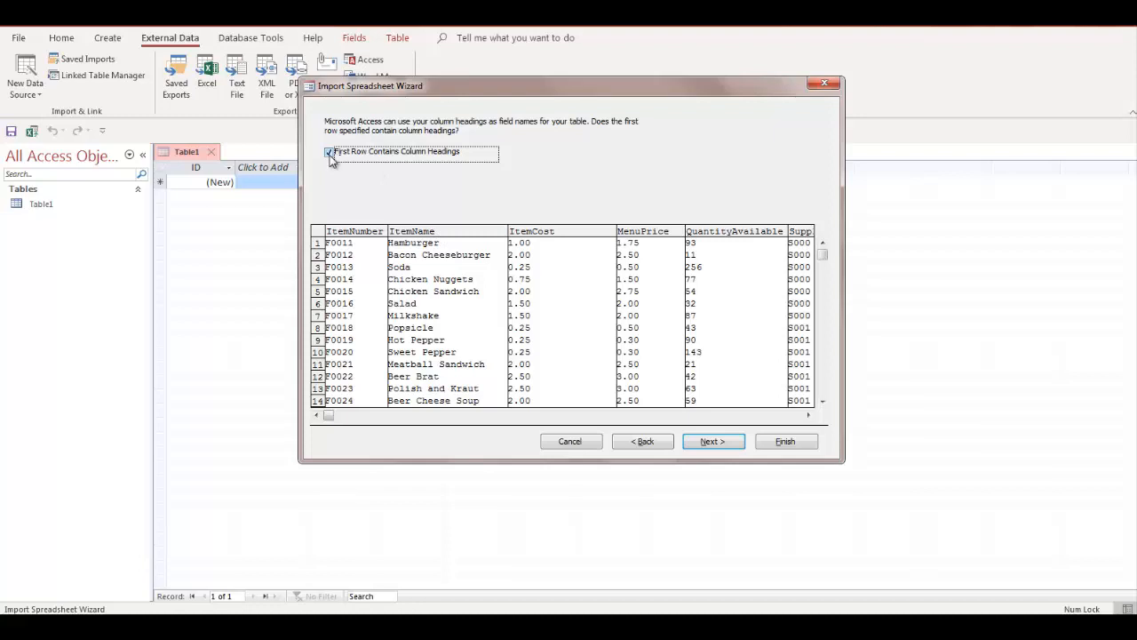
Use the first row as column headings and accept the default field options for the Menu import
{"action": "left_click", "coordinate": [719, 441]}
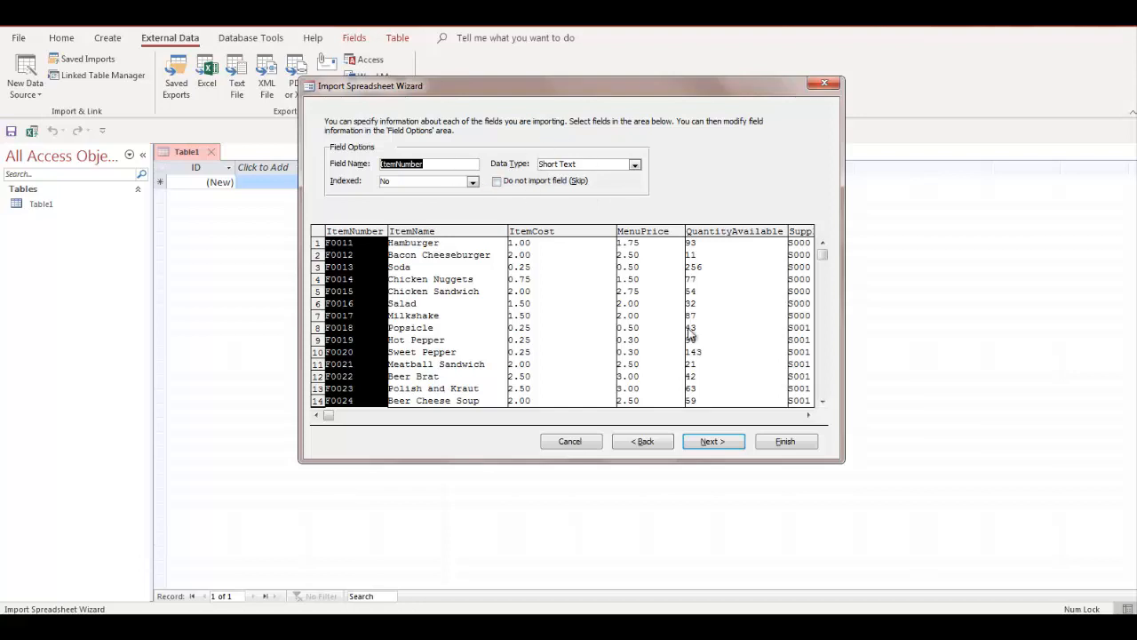
{"action": "left_click", "coordinate": [725, 445]}
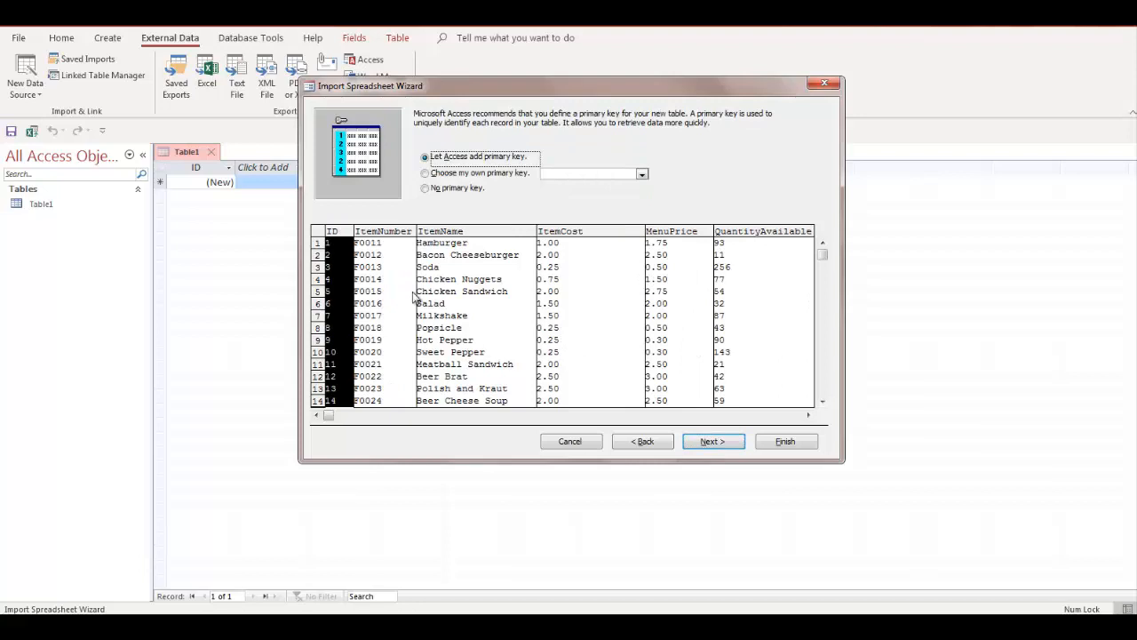
Choose your own primary key for the Menu import and set it to ItemNumber
{"action": "left_click", "coordinate": [455, 177]}
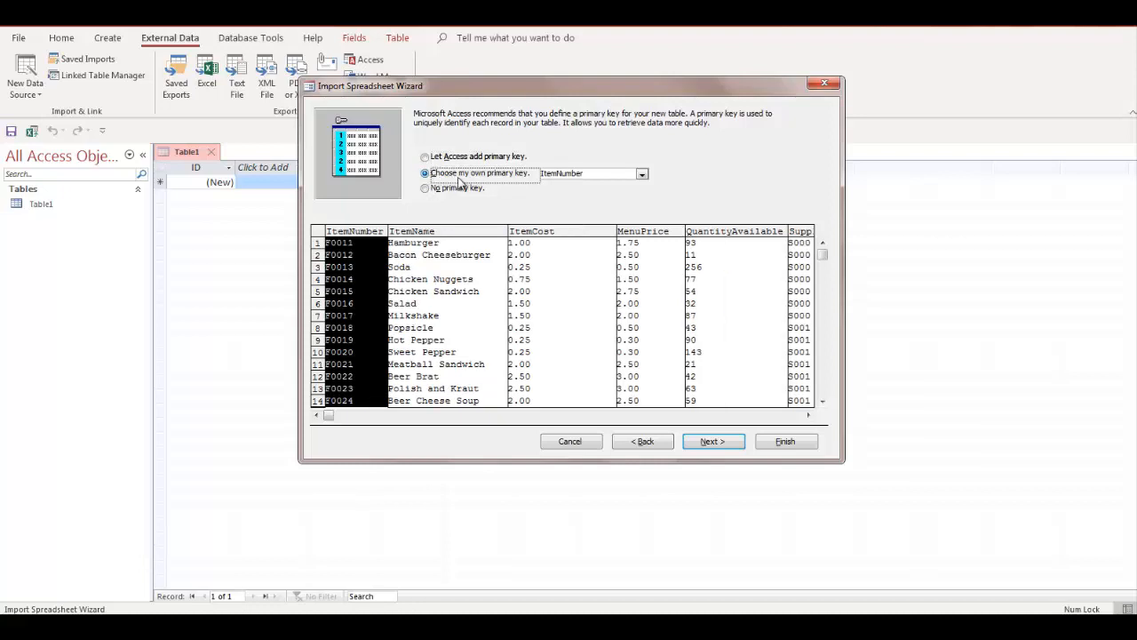
{"action": "left_click", "coordinate": [642, 175]}
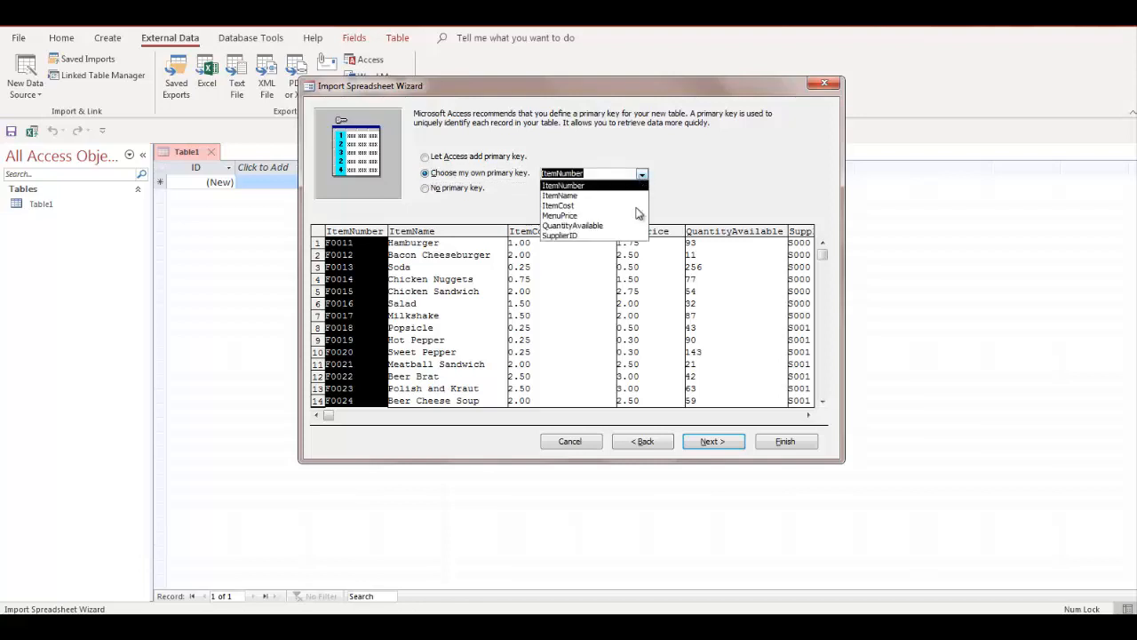
{"action": "left_click", "coordinate": [714, 179]}
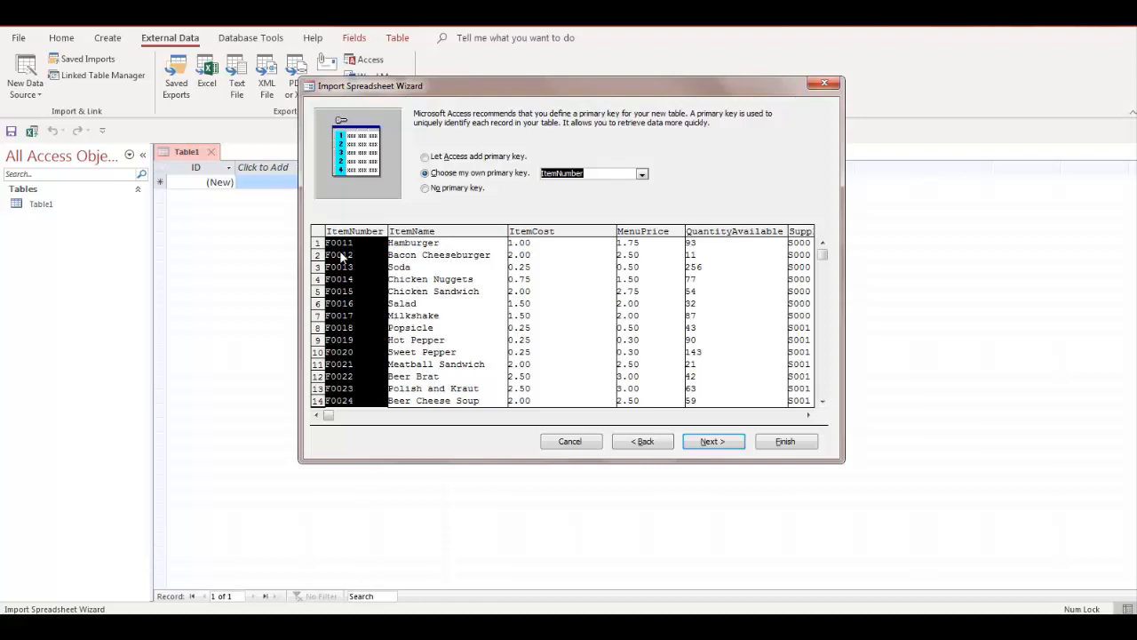
{"action": "left_click", "coordinate": [500, 175]}
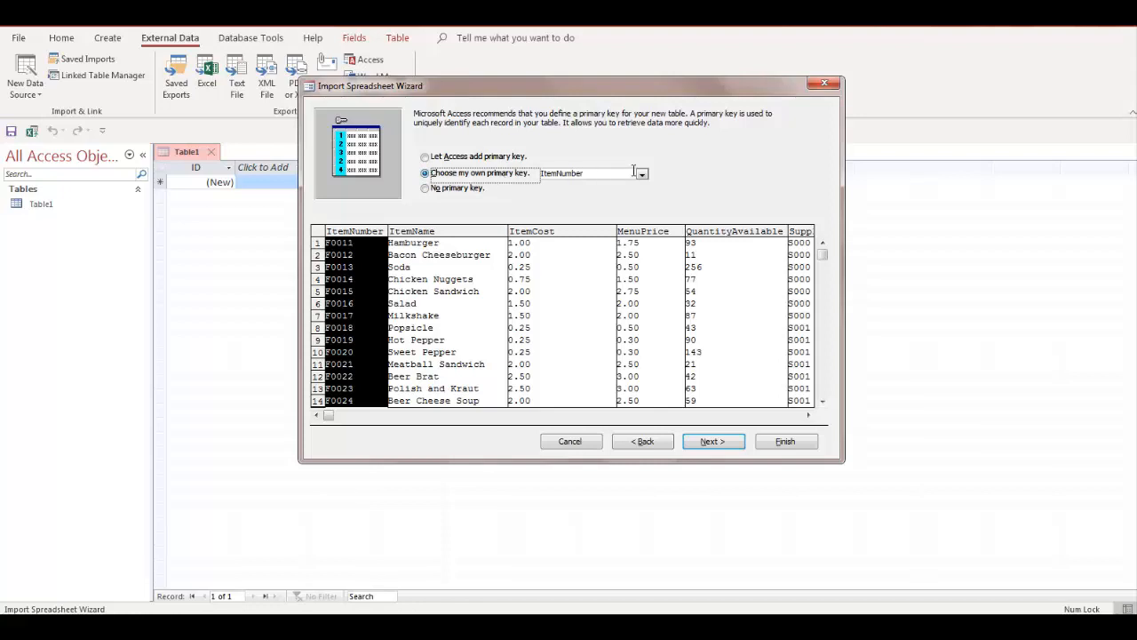
{"action": "left_click", "coordinate": [729, 448]}
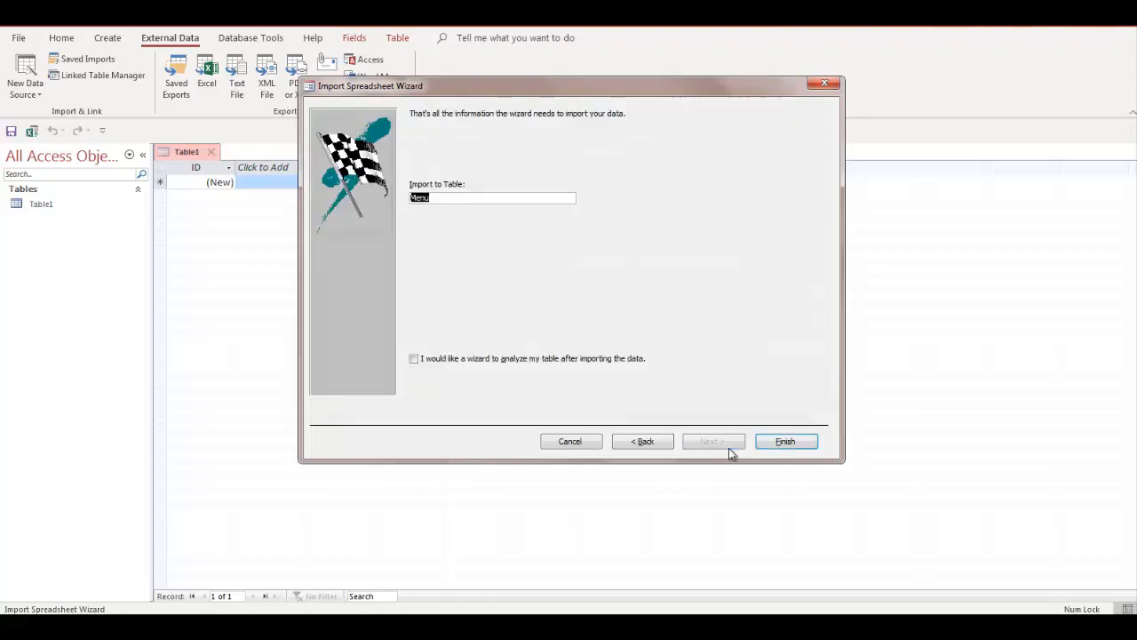
Finish the import into a table named Menu without saving the import steps, and open the Menu table
{"action": "left_click", "coordinate": [471, 199]}
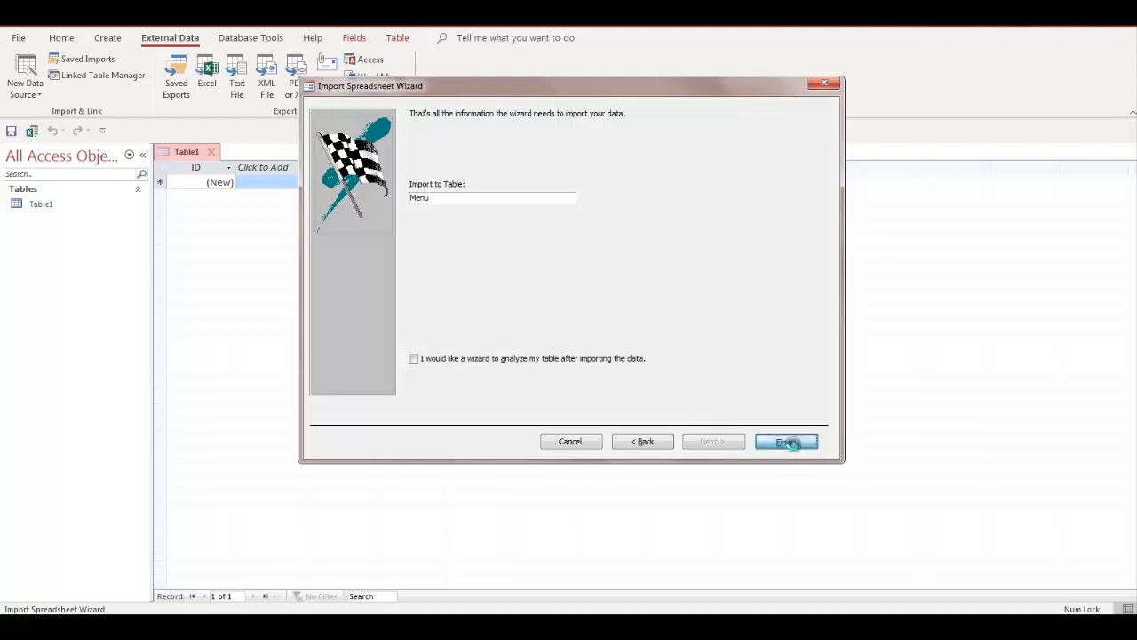
{"action": "left_click", "coordinate": [786, 441]}
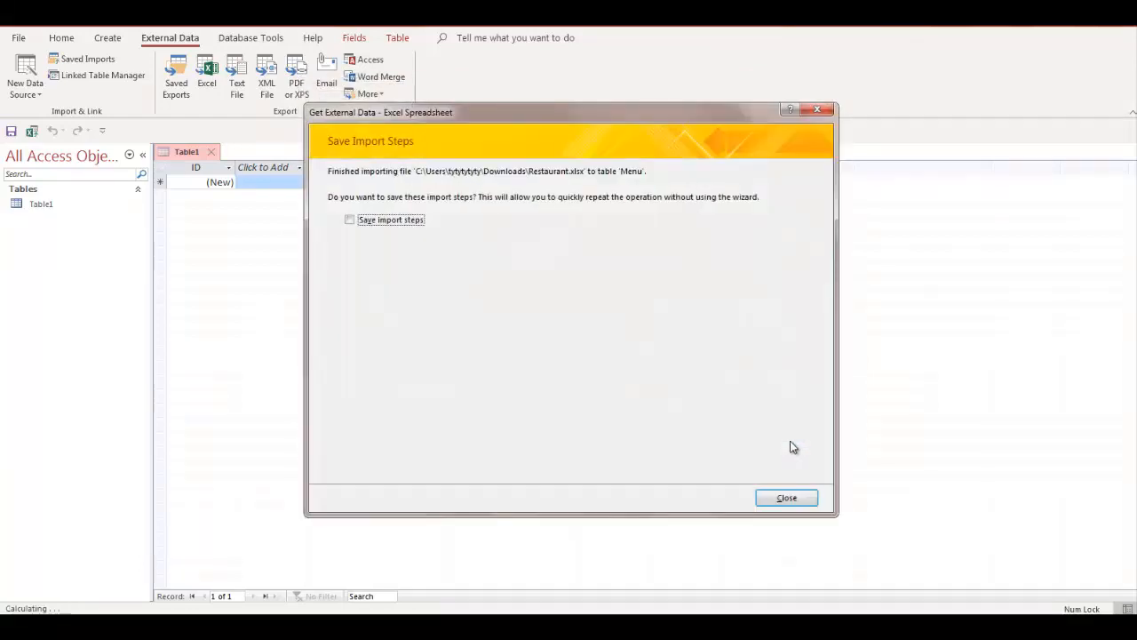
{"action": "left_click", "coordinate": [795, 497]}
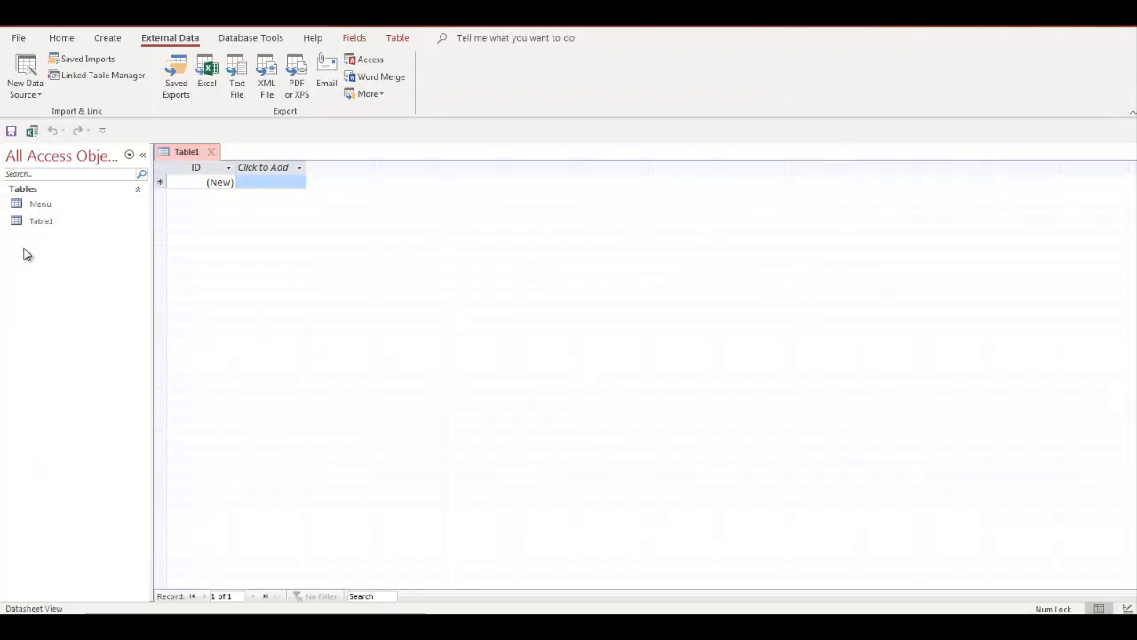
{"action": "left_click", "coordinate": [35, 203]}
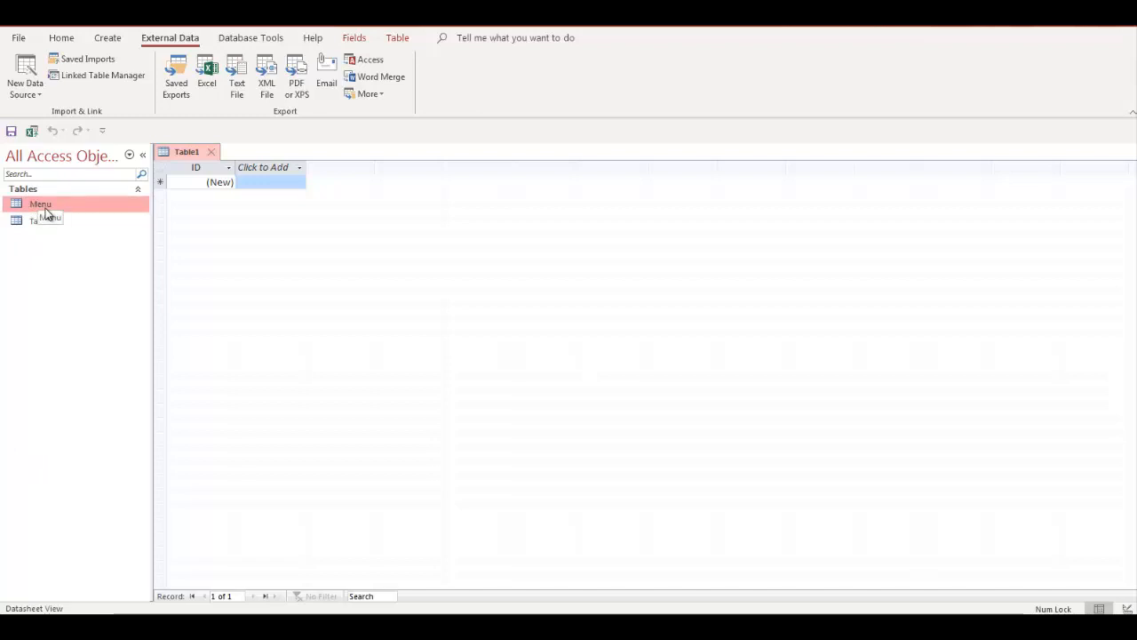
{"action": "double_click", "coordinate": [45, 208]}
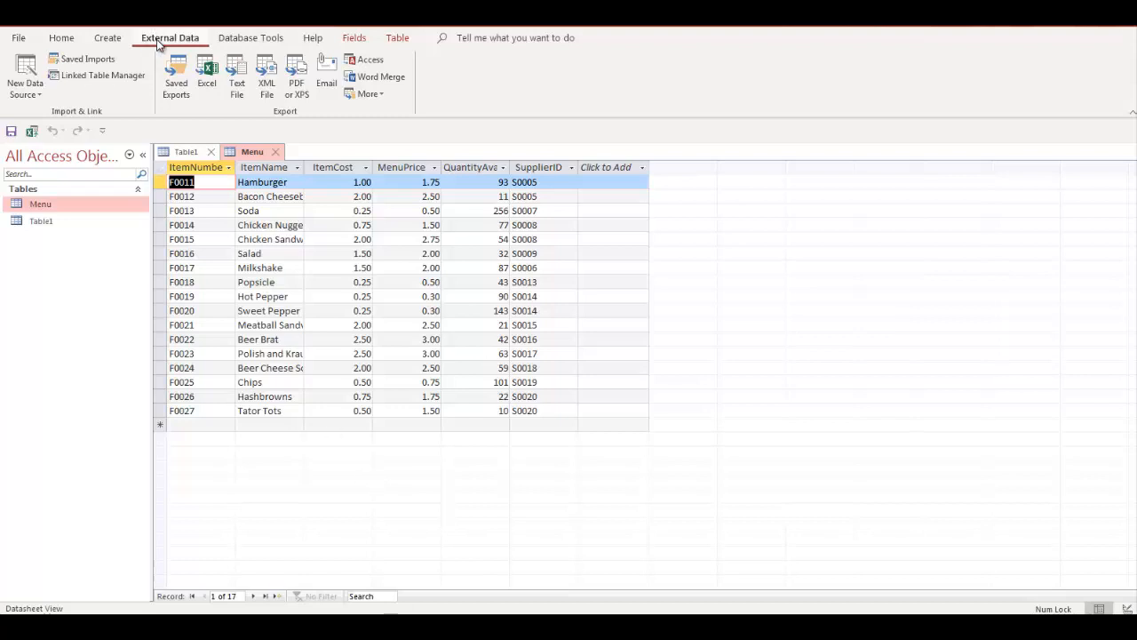
Start another Excel import with Restaurant.xlsx from the Downloads folder as the source, importing into a new table in the current database
{"action": "left_click", "coordinate": [18, 93]}
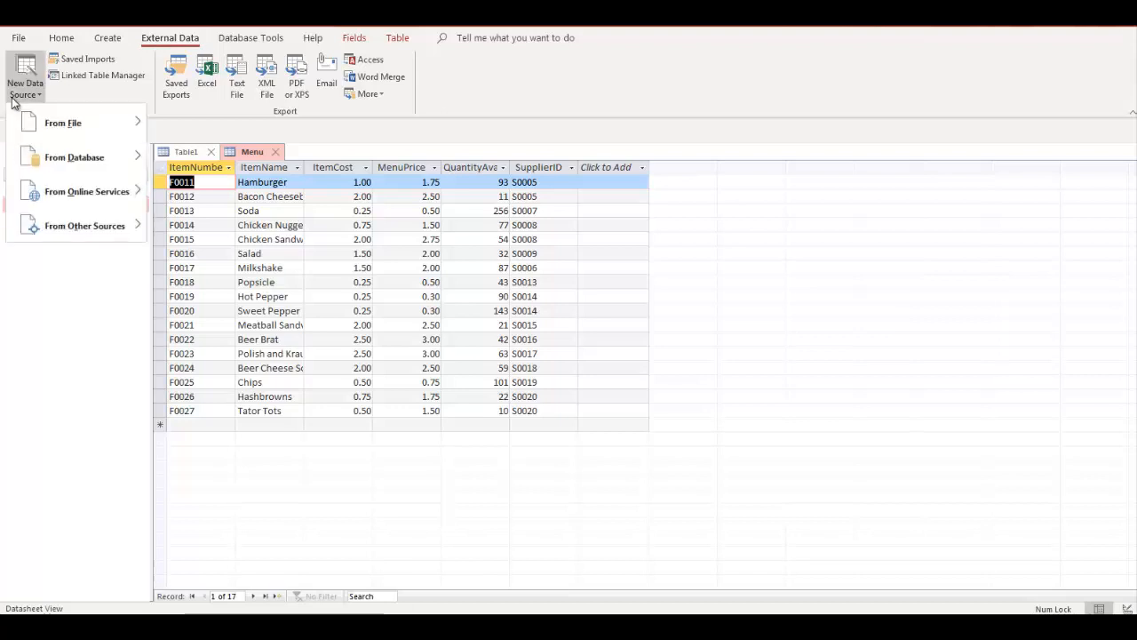
{"action": "mouse_move", "coordinate": [66, 135]}
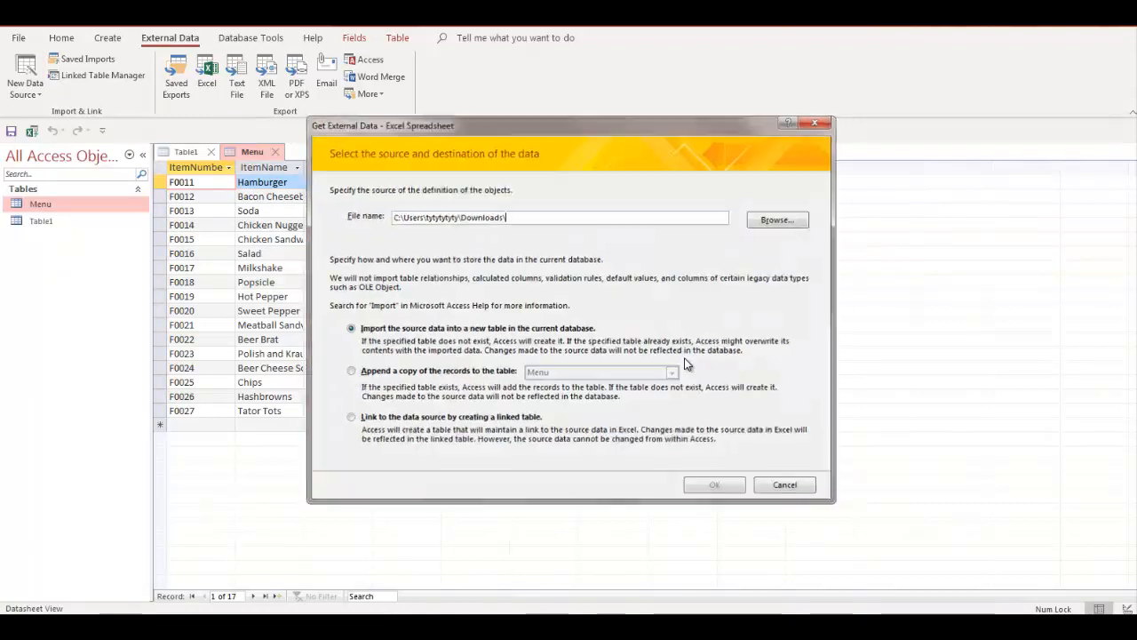
{"action": "left_click", "coordinate": [785, 218]}
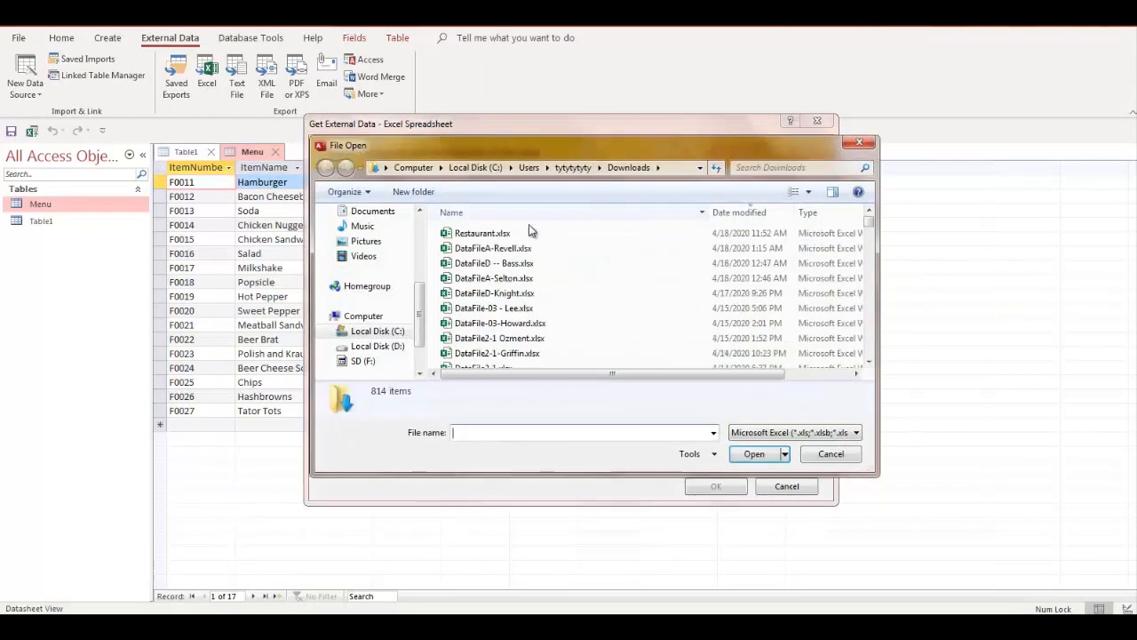
{"action": "left_click", "coordinate": [460, 235]}
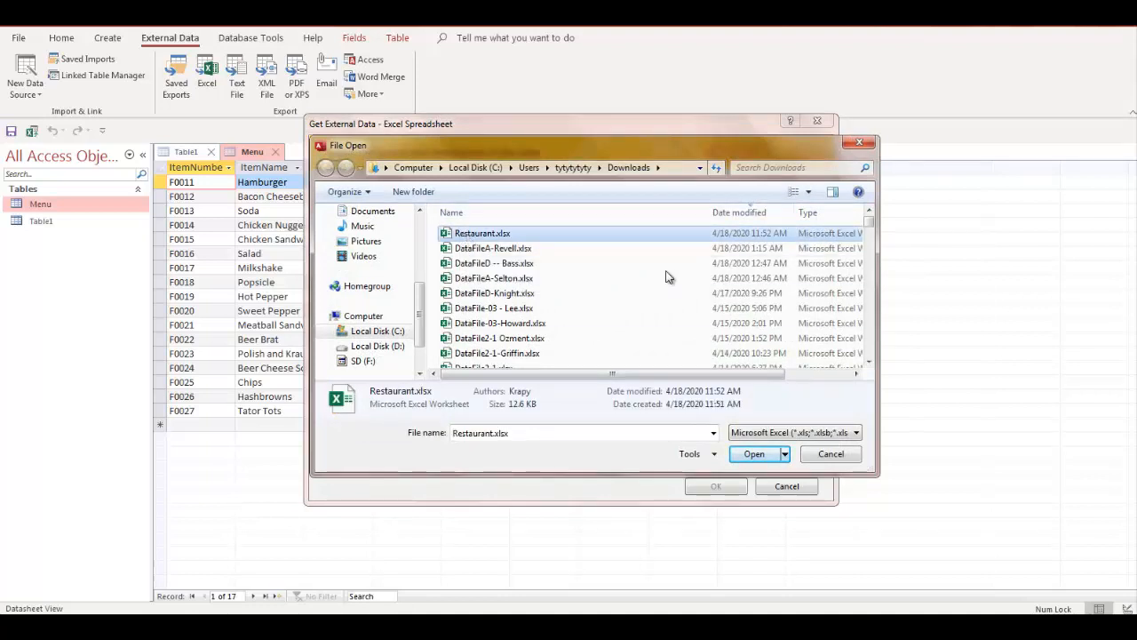
{"action": "left_click", "coordinate": [750, 453]}
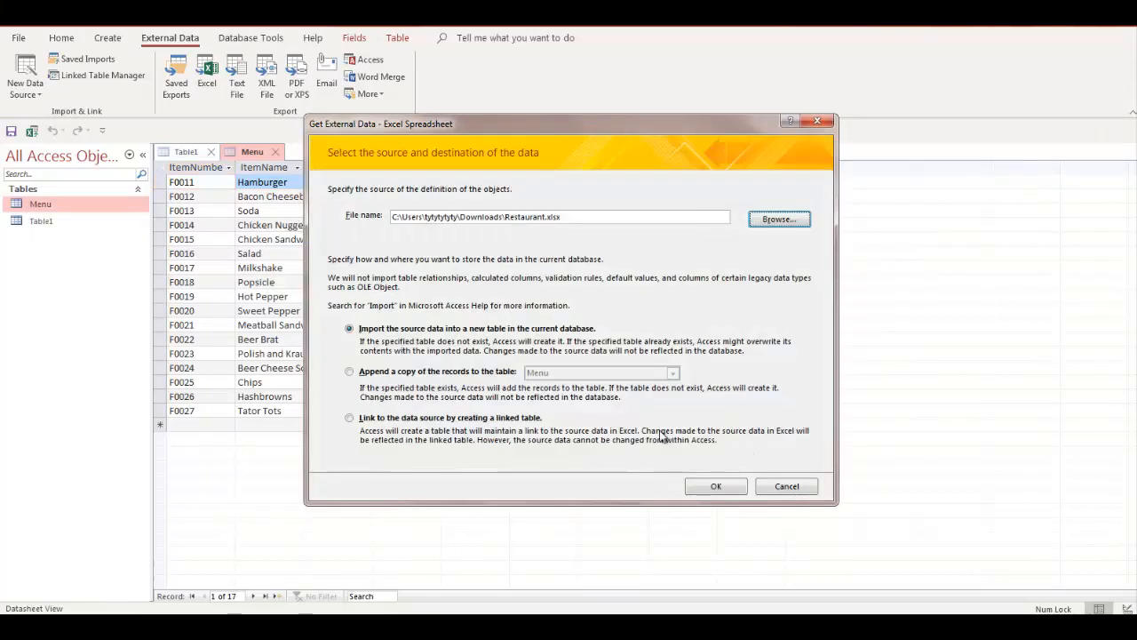
{"action": "left_click", "coordinate": [718, 485]}
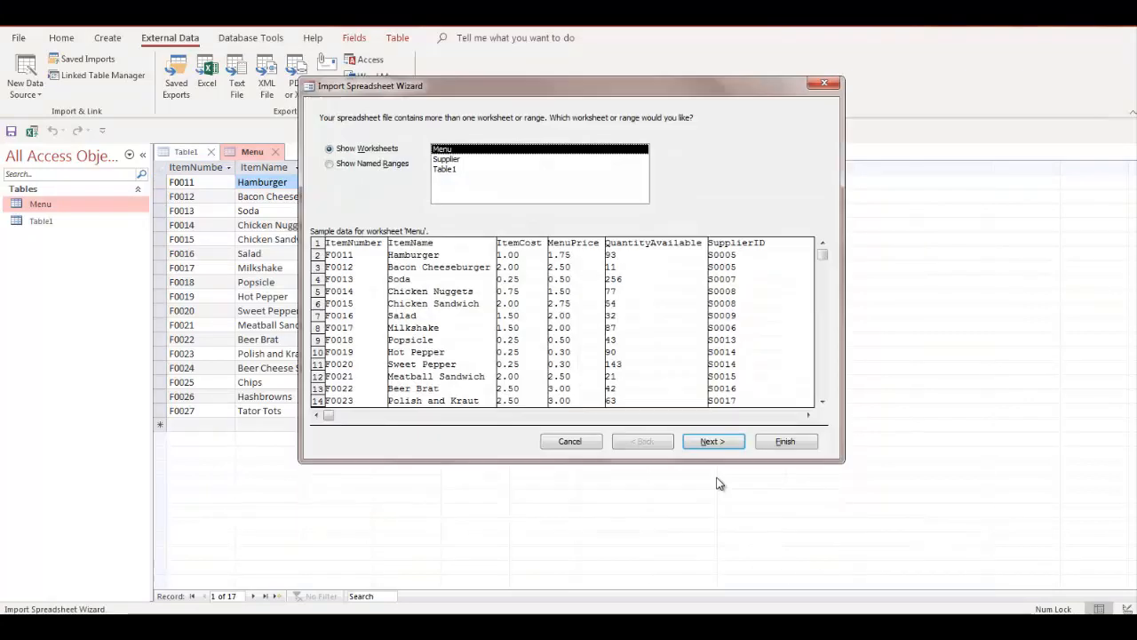
Choose the Supplier worksheet, use its first row as column headings, keep the default field options and set Supplier ID as the primary key
{"action": "left_click", "coordinate": [447, 160]}
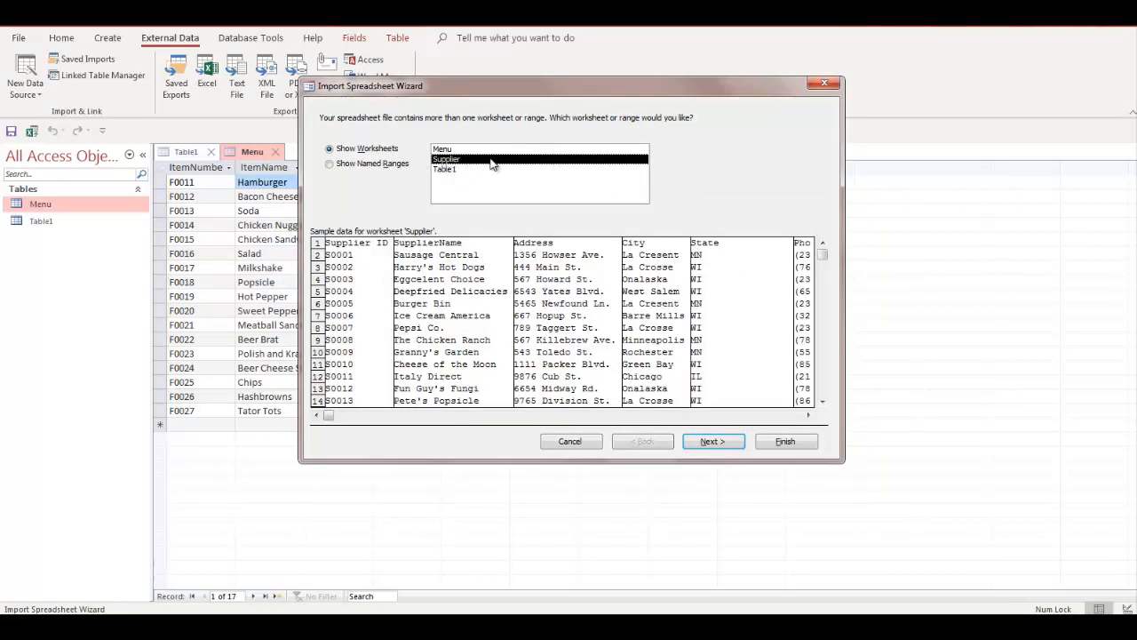
{"action": "left_click", "coordinate": [713, 437]}
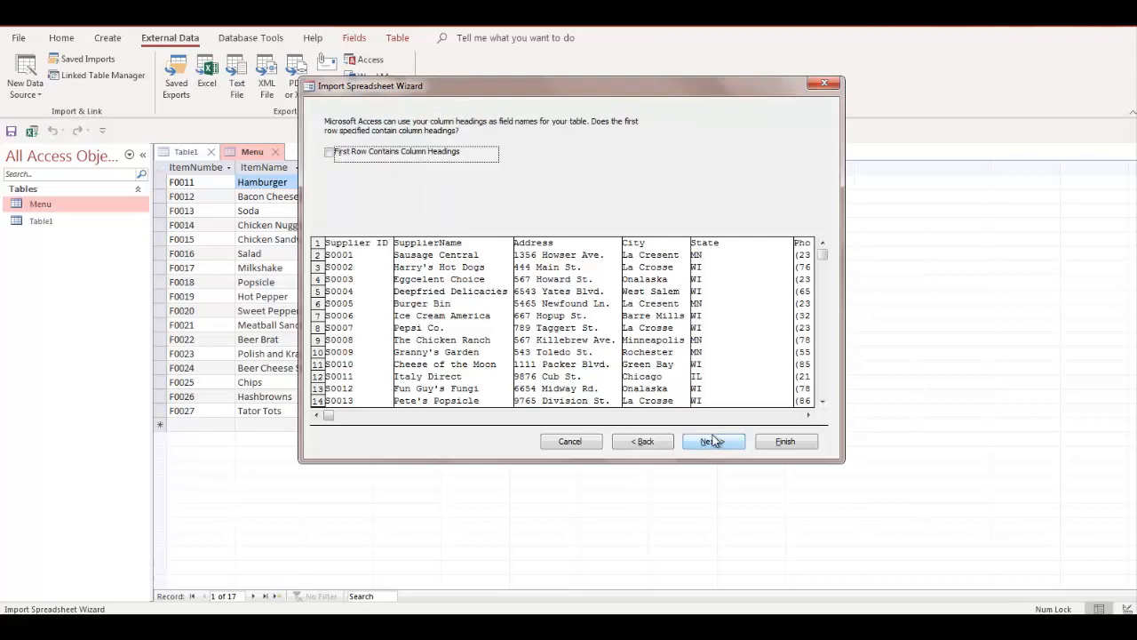
{"action": "left_click", "coordinate": [340, 156]}
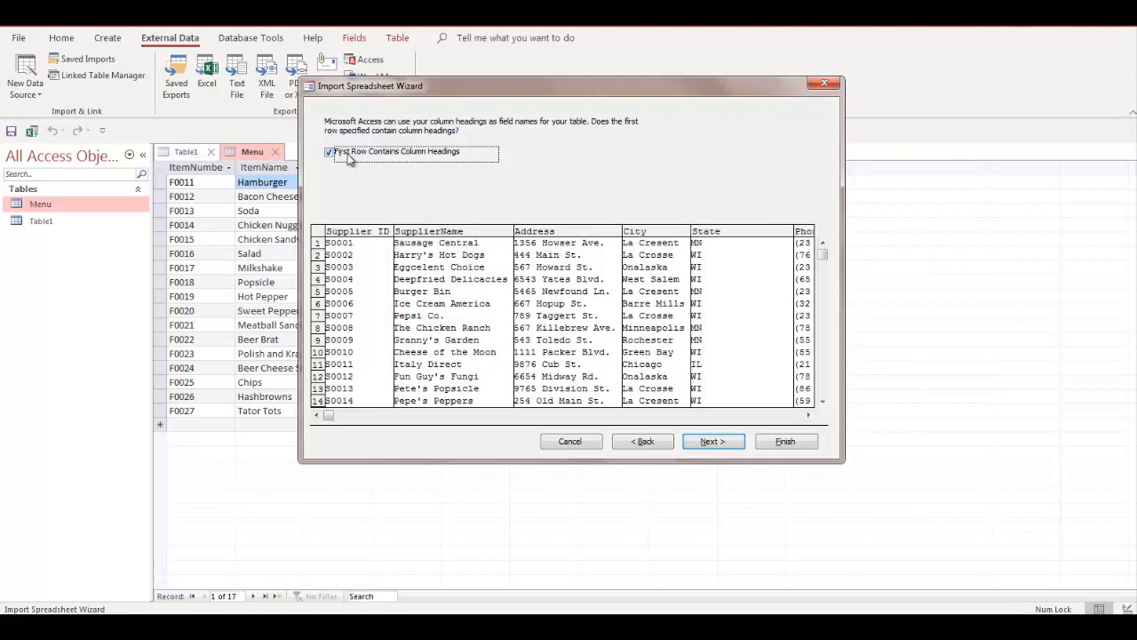
{"action": "left_click", "coordinate": [715, 442]}
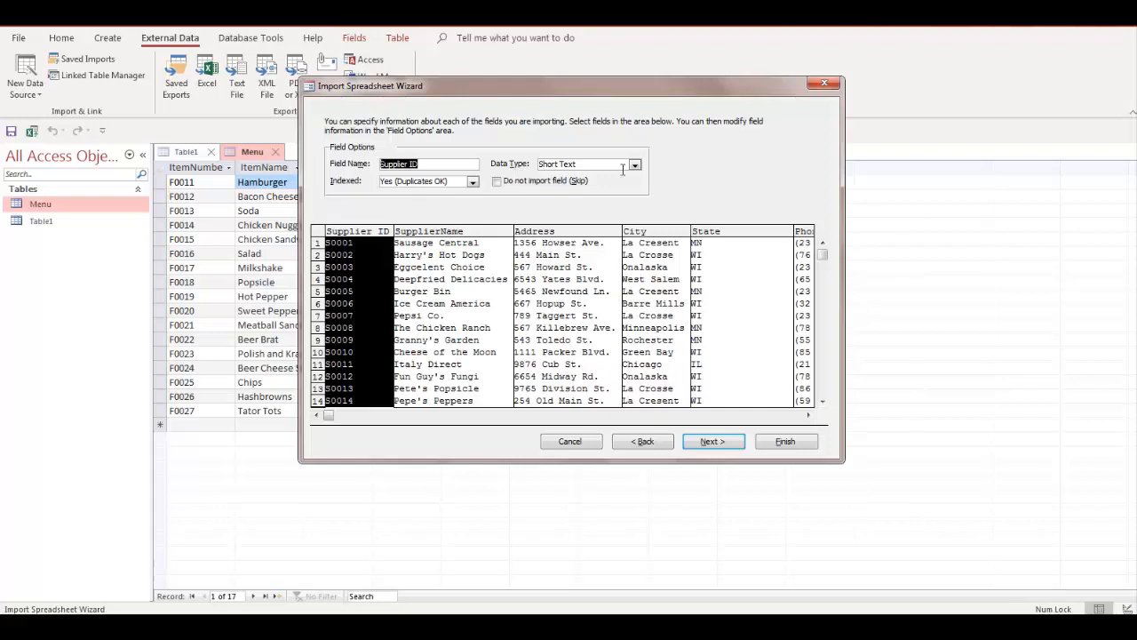
{"action": "left_click", "coordinate": [712, 442]}
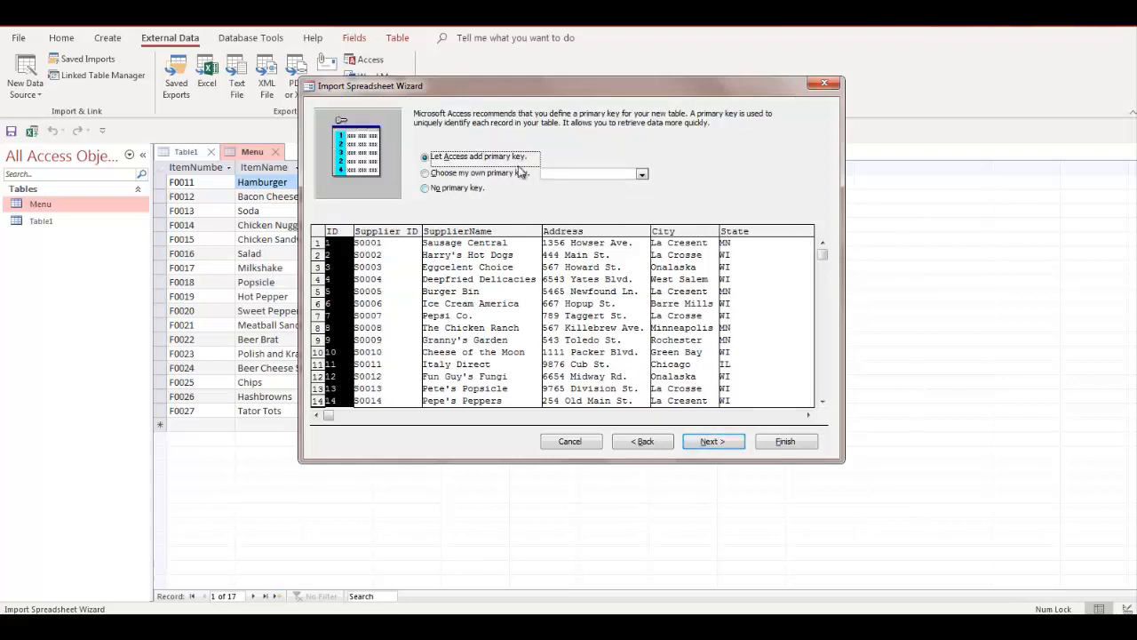
{"action": "left_click", "coordinate": [491, 177]}
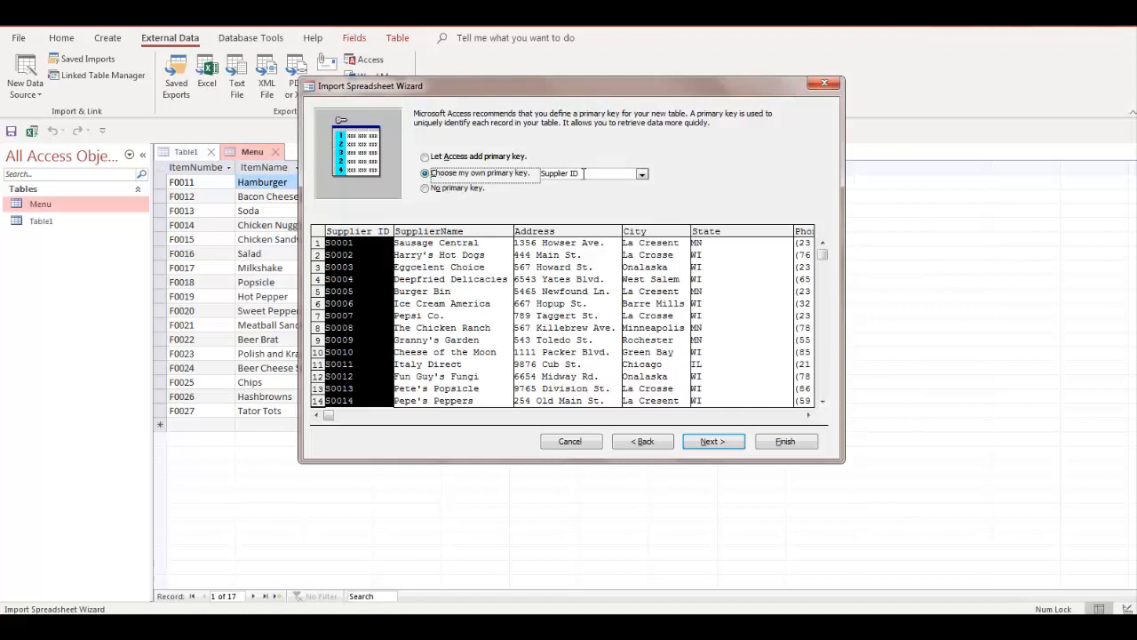
{"action": "left_click", "coordinate": [713, 442]}
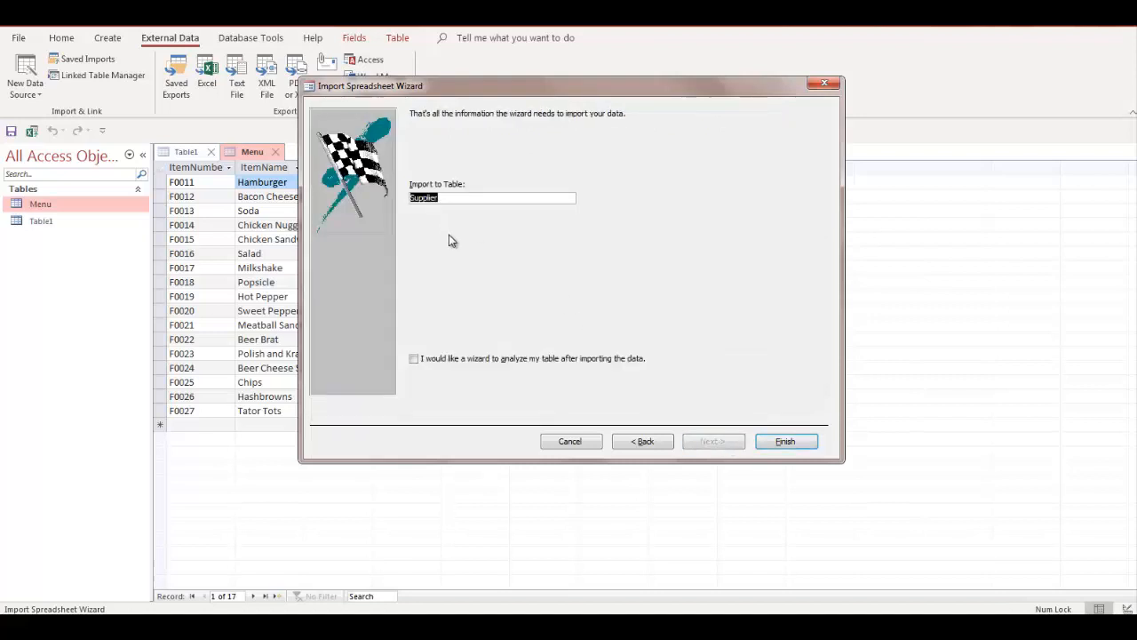
Finish the import into a table named Supplier without saving the import steps, and open the Supplier table
{"action": "left_click", "coordinate": [472, 199]}
{"action": "left_click", "coordinate": [784, 444]}
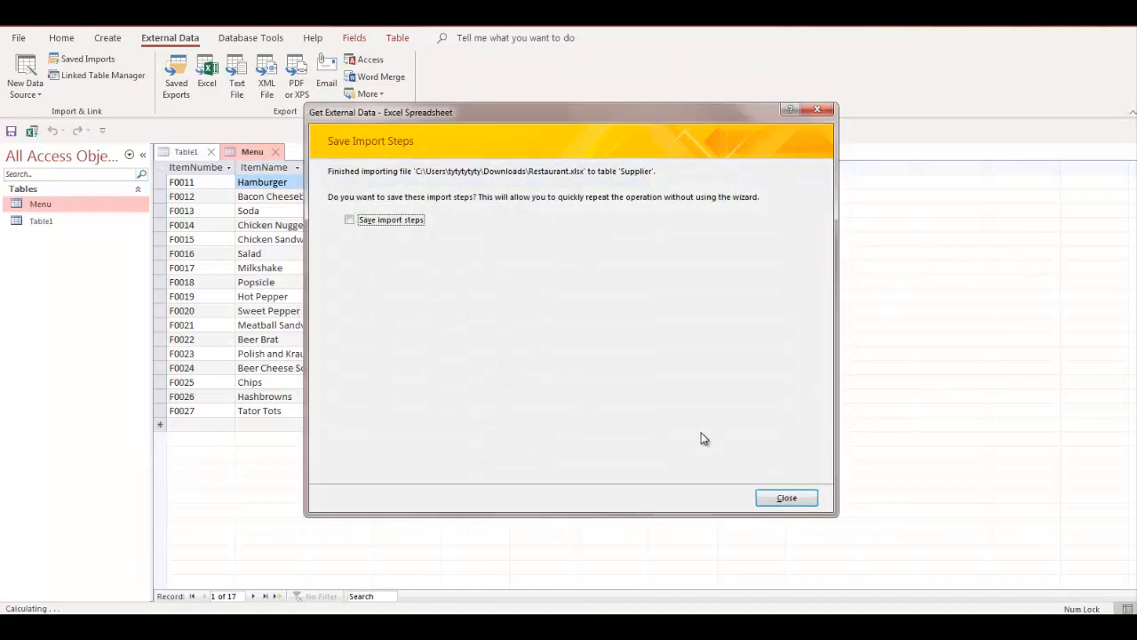
{"action": "left_click", "coordinate": [790, 502]}
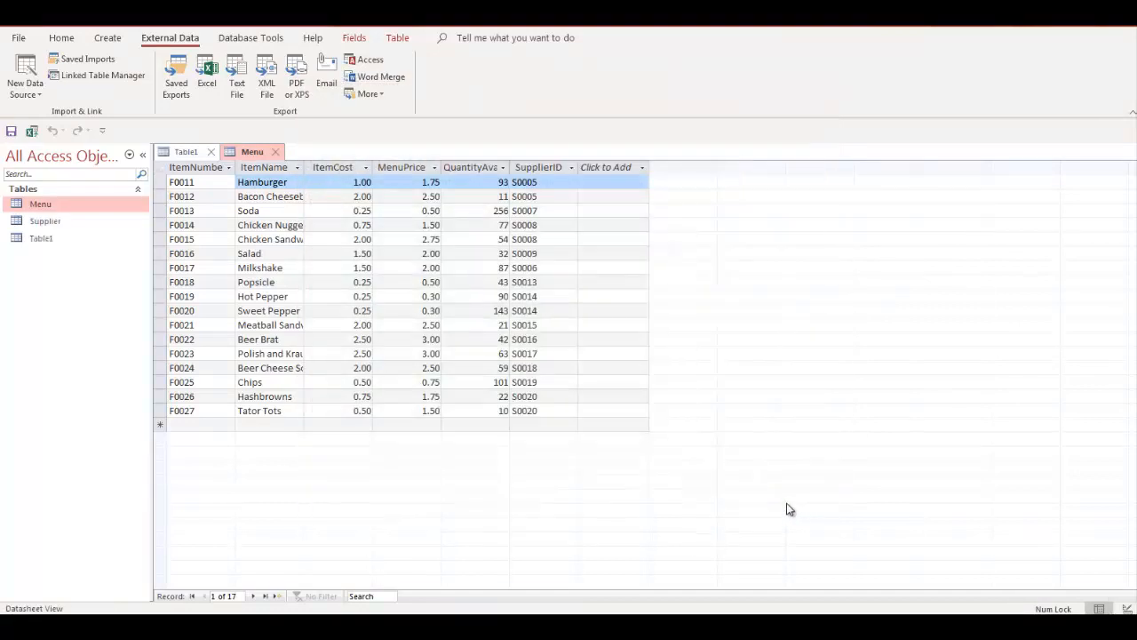
{"action": "left_click", "coordinate": [46, 221]}
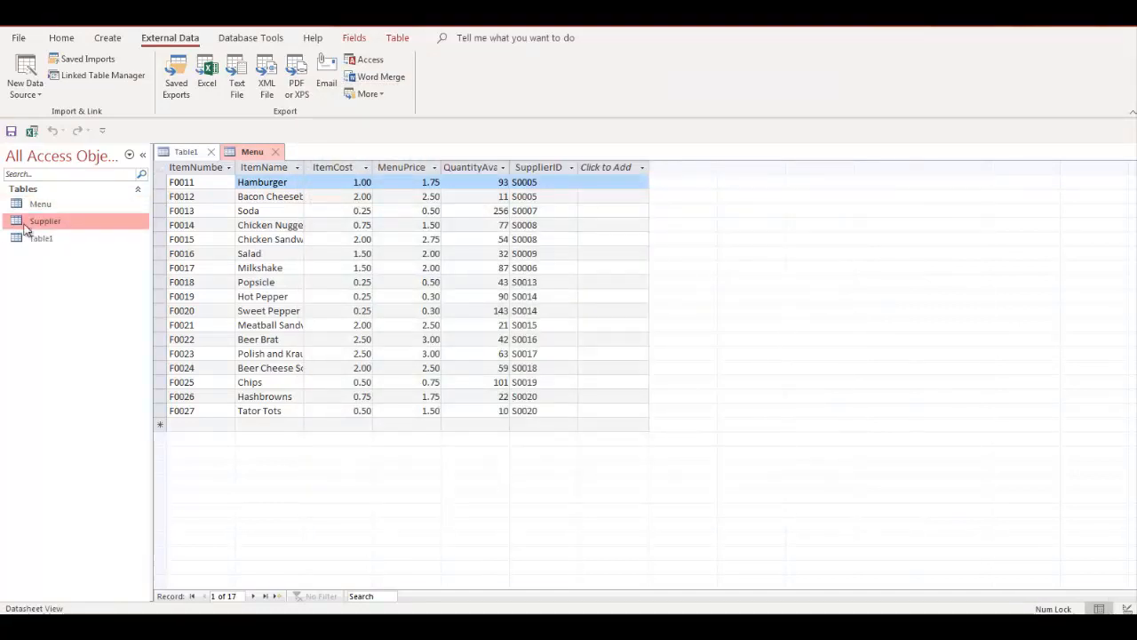
{"action": "double_click", "coordinate": [39, 223]}
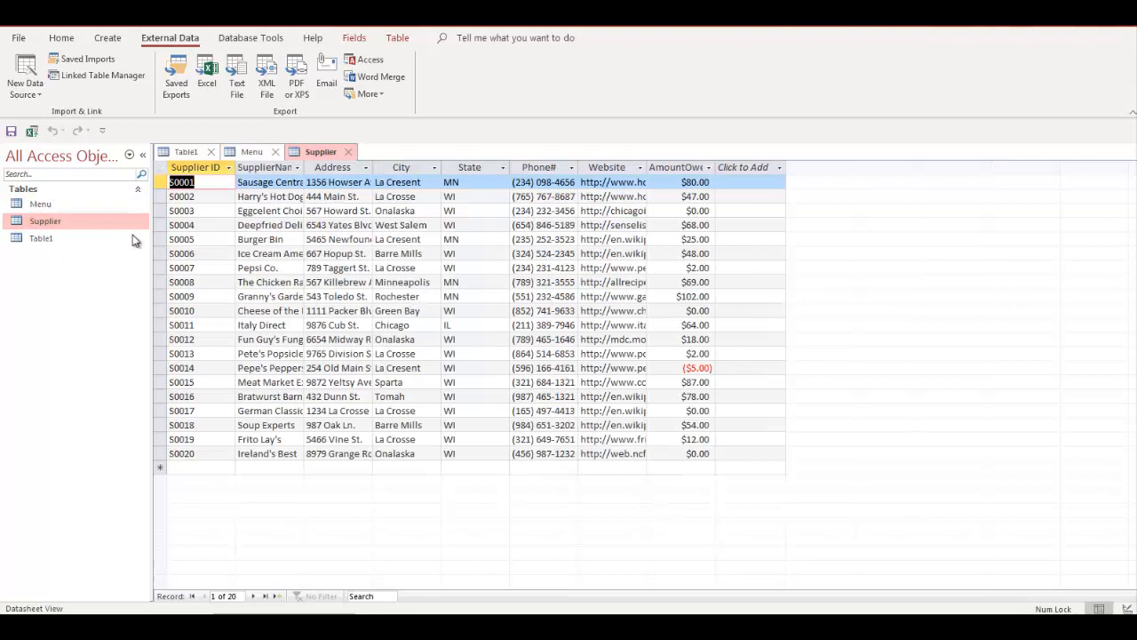
{"action": "left_click", "coordinate": [58, 206]}
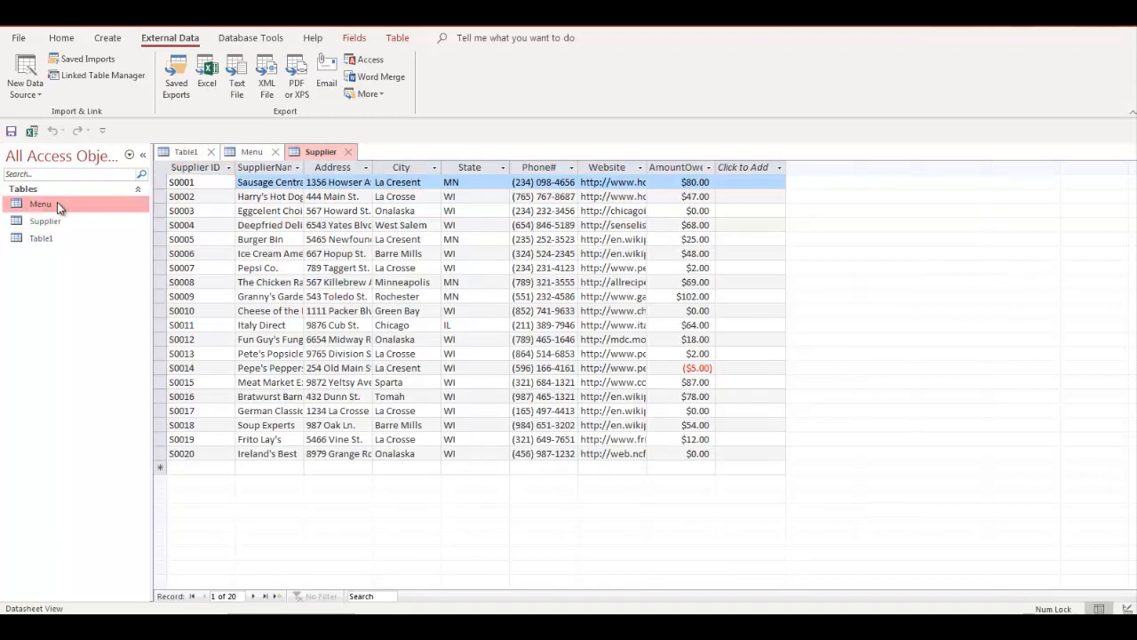
{"action": "left_click", "coordinate": [58, 222]}
{"action": "left_click", "coordinate": [60, 206]}
{"action": "left_click", "coordinate": [63, 224]}
{"action": "left_click", "coordinate": [69, 207]}
{"action": "double_click", "coordinate": [36, 224]}
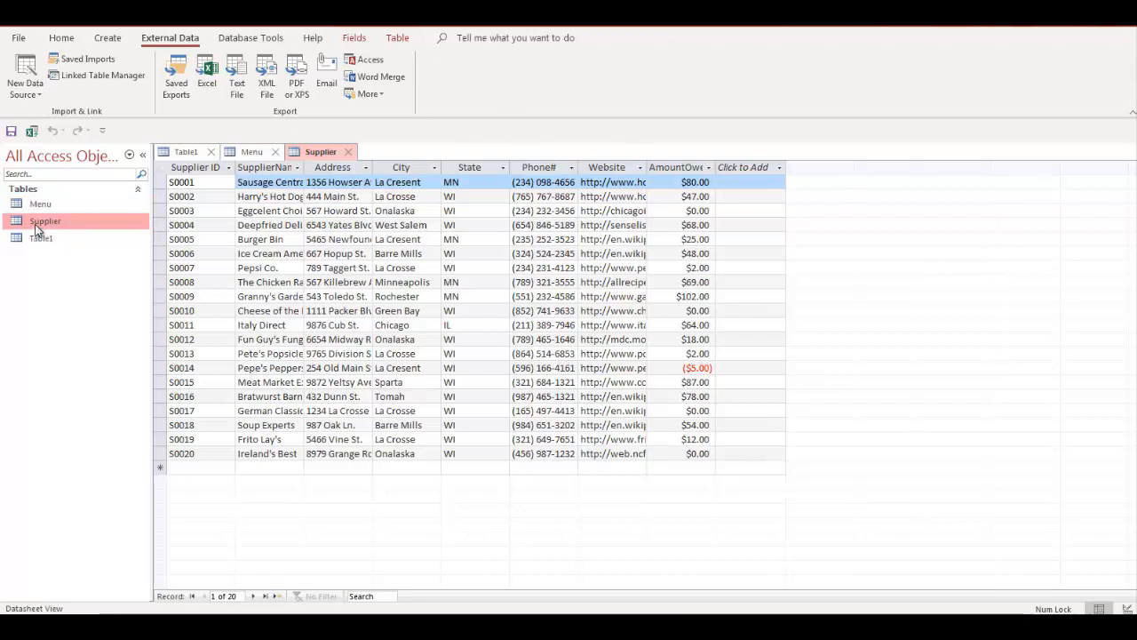
{"action": "left_click", "coordinate": [33, 201]}
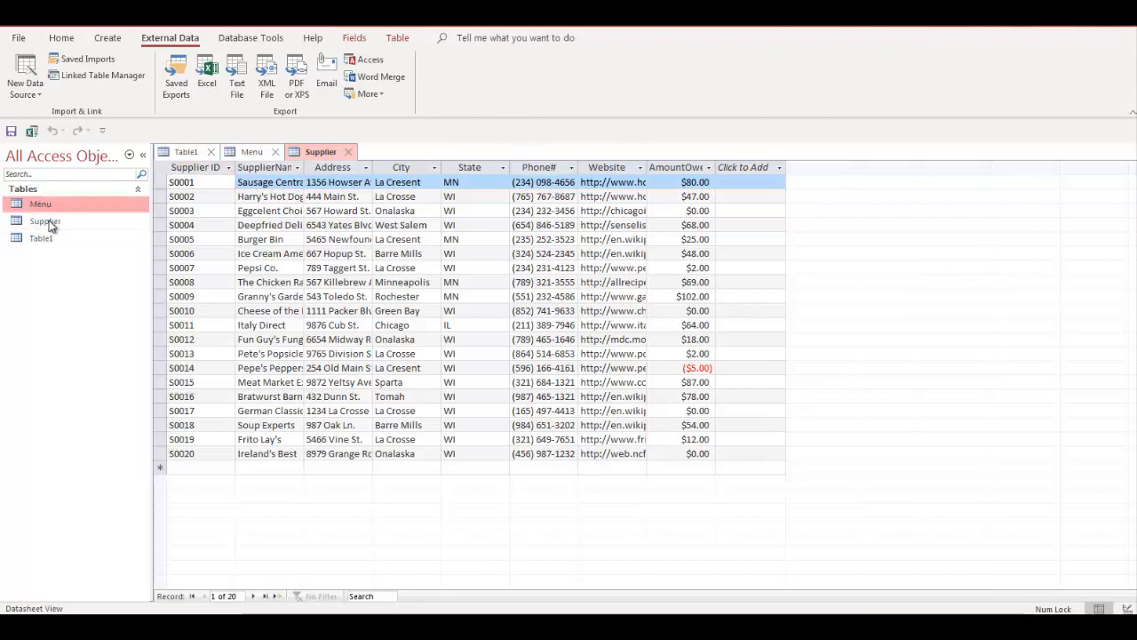
{"action": "left_click", "coordinate": [48, 221]}
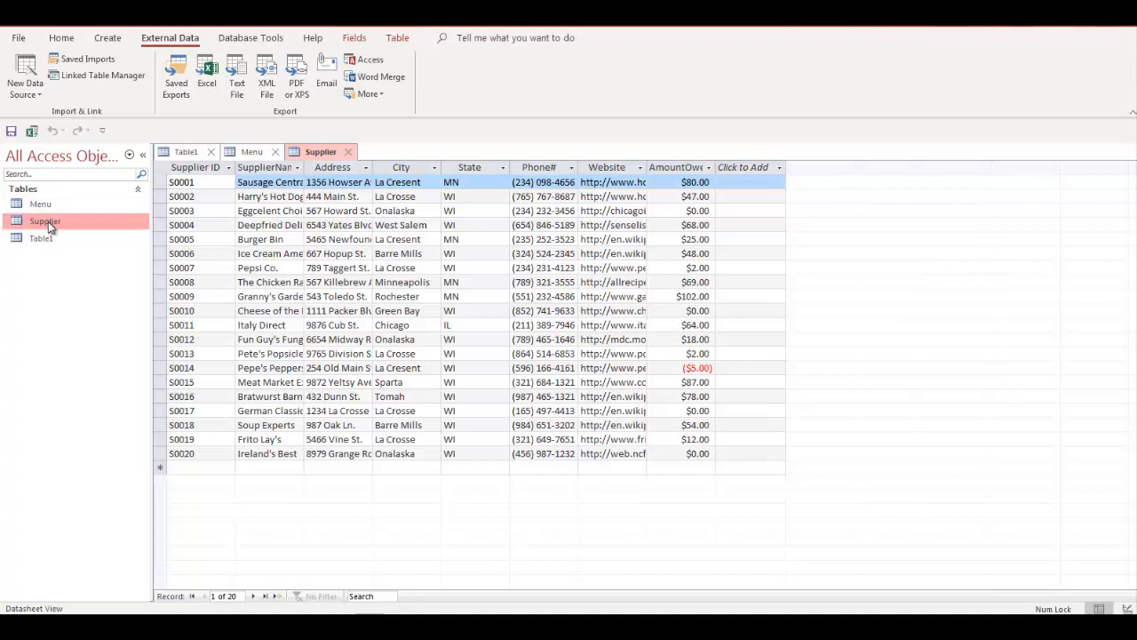
{"action": "left_click", "coordinate": [64, 39]}
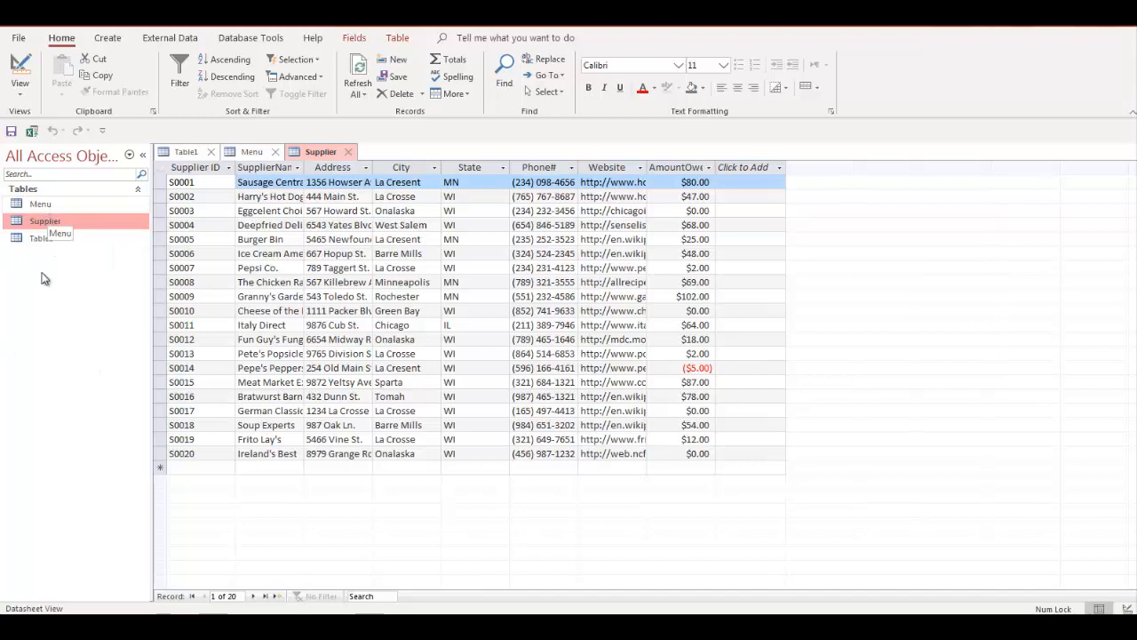
Bring the Menu table to the front, and close the open Supplier, Menu and empty Table1 tables
{"action": "double_click", "coordinate": [70, 205]}
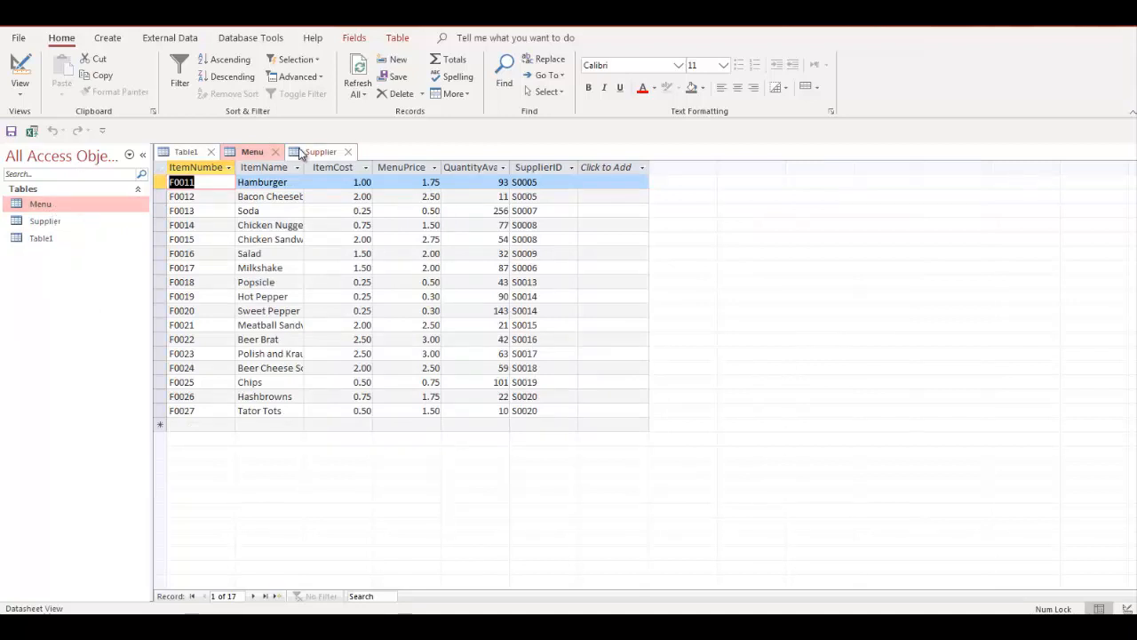
{"action": "left_click", "coordinate": [350, 153]}
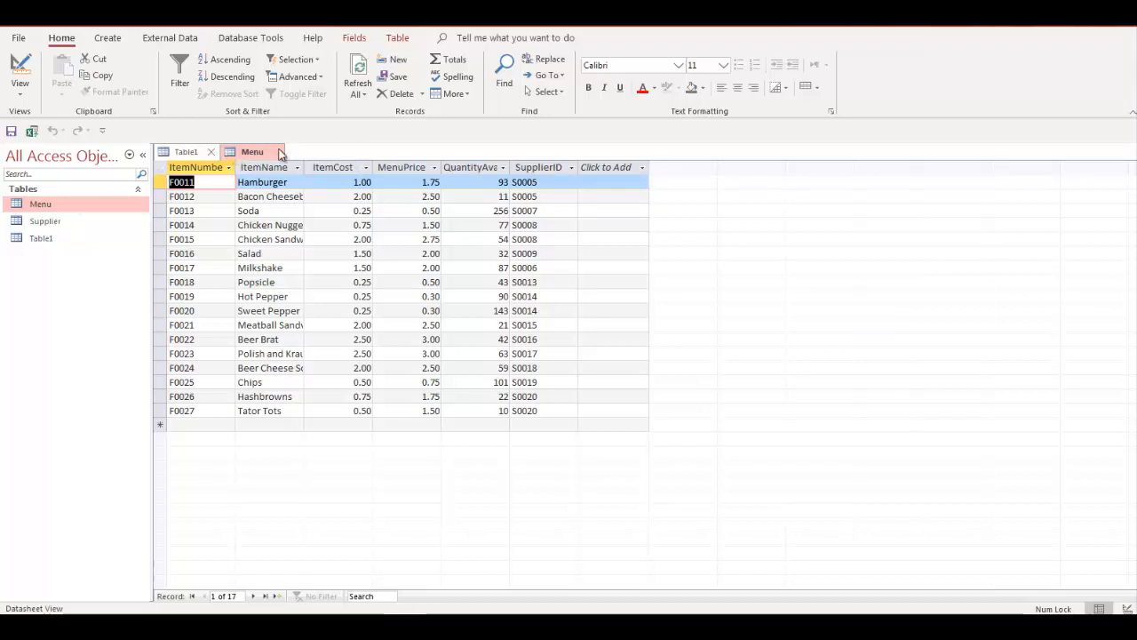
{"action": "left_click", "coordinate": [279, 153]}
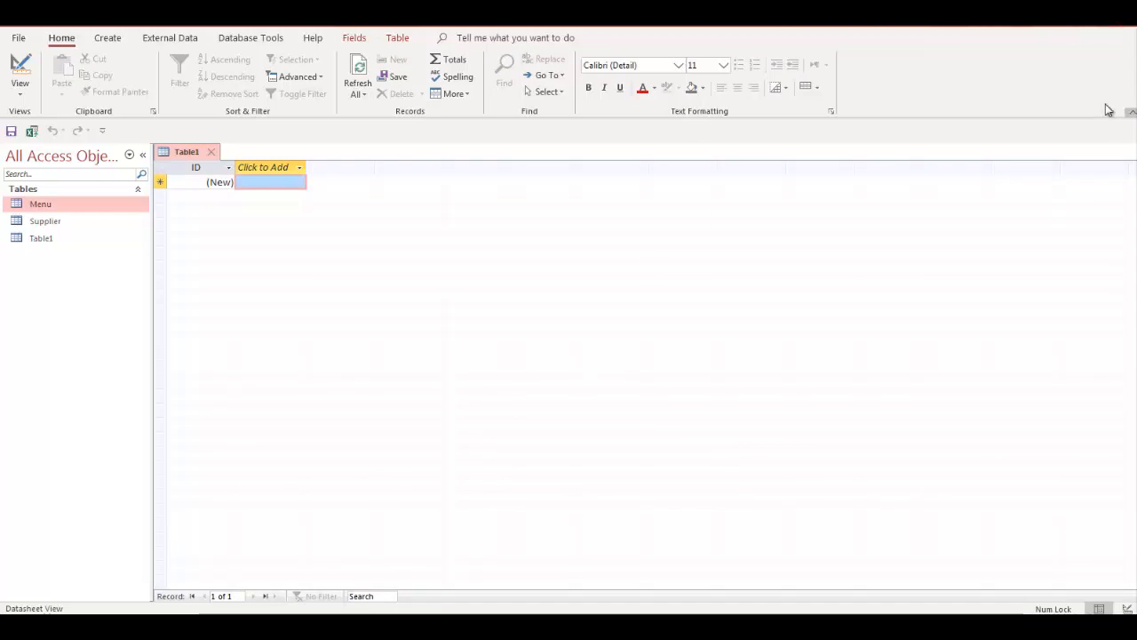
{"action": "left_click", "coordinate": [207, 153]}
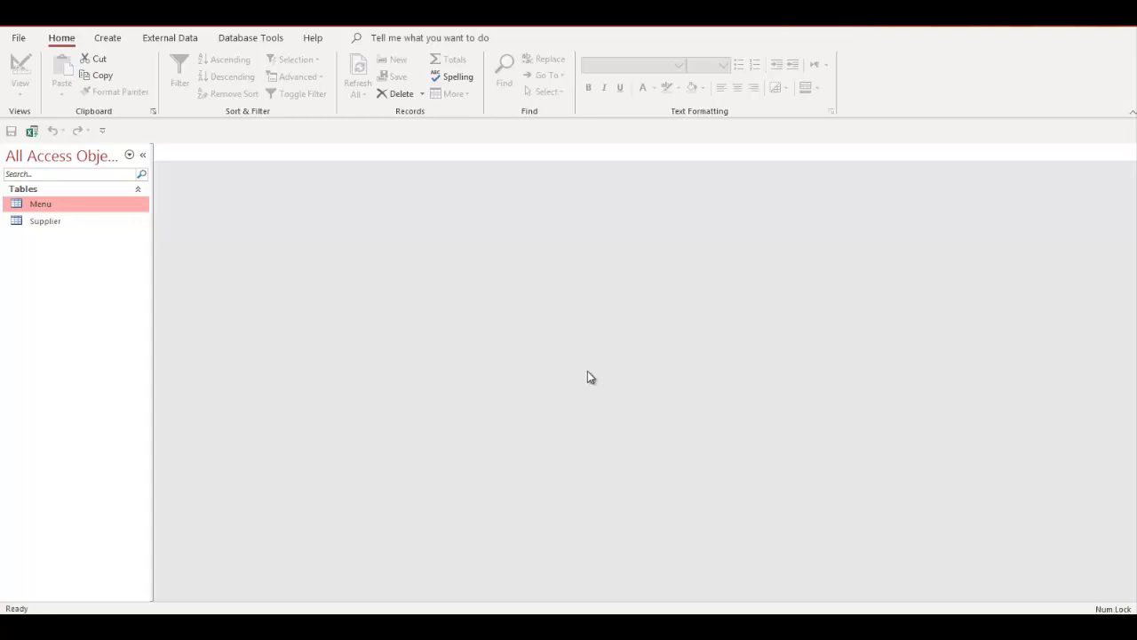
{"action": "left_click", "coordinate": [868, 625]}
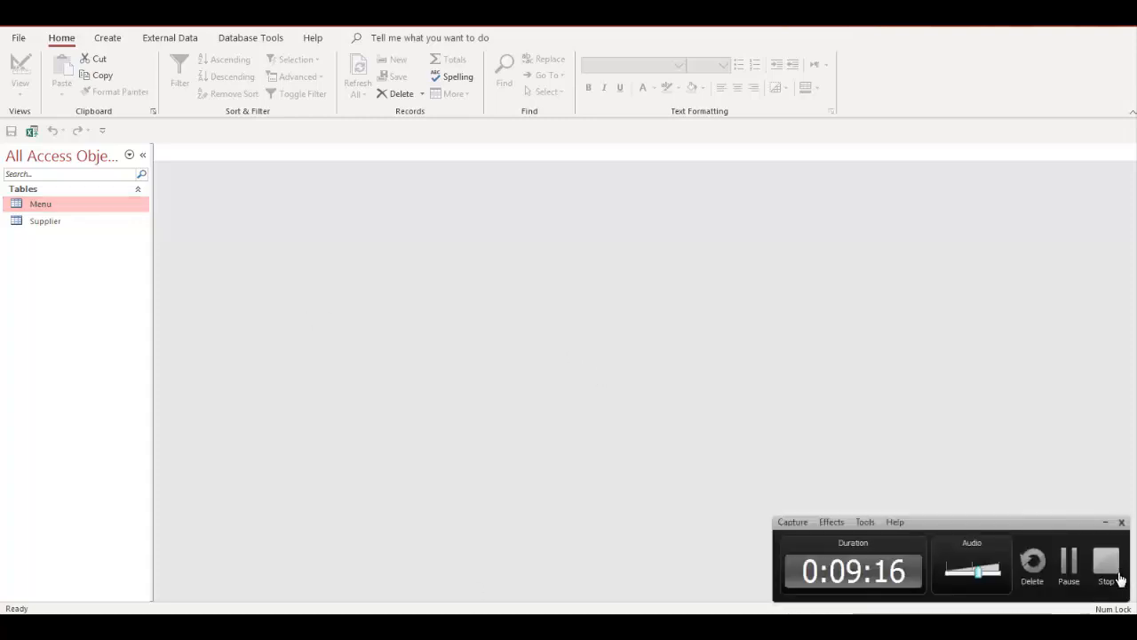